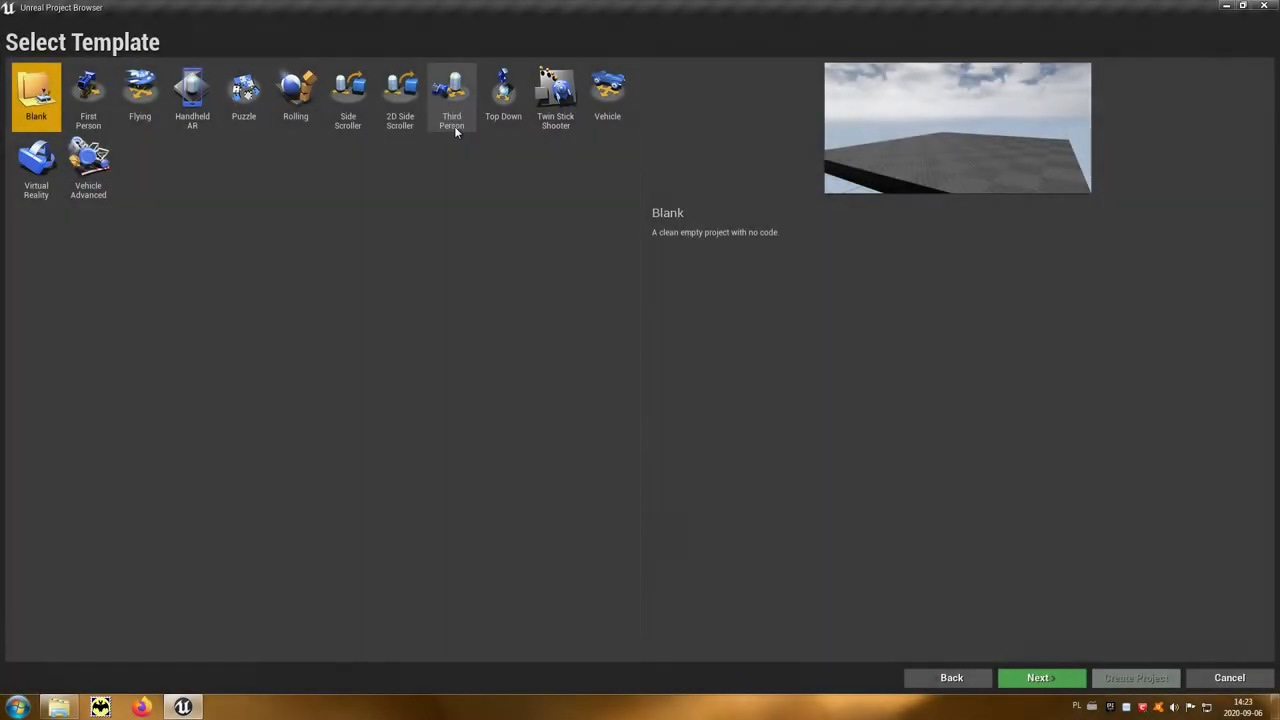
Open a project from the Third Person template so ThirdPersonExampleMap loads.
{"action": "left_click", "coordinate": [463, 115]}
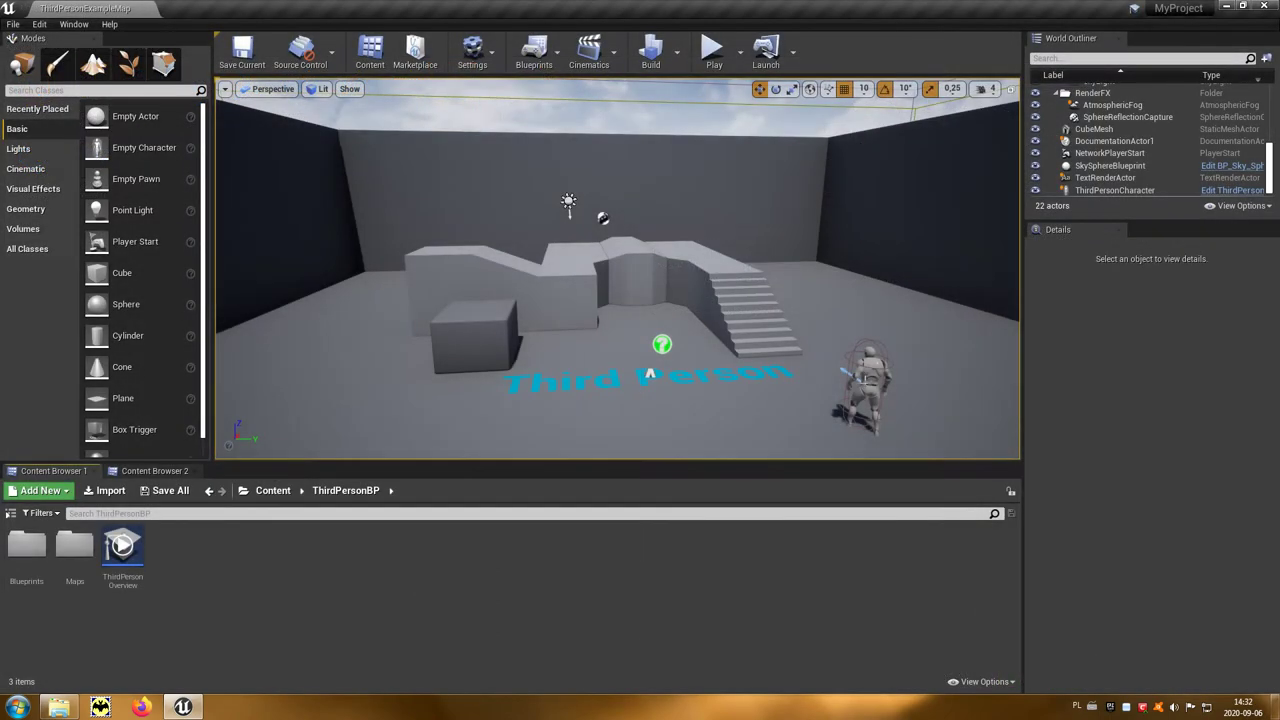
Select ThirdPersonCharacter and browse to its SK_Mannequin skeletal mesh in Mannequin/Character/Mesh.
{"action": "left_click", "coordinate": [868, 380]}
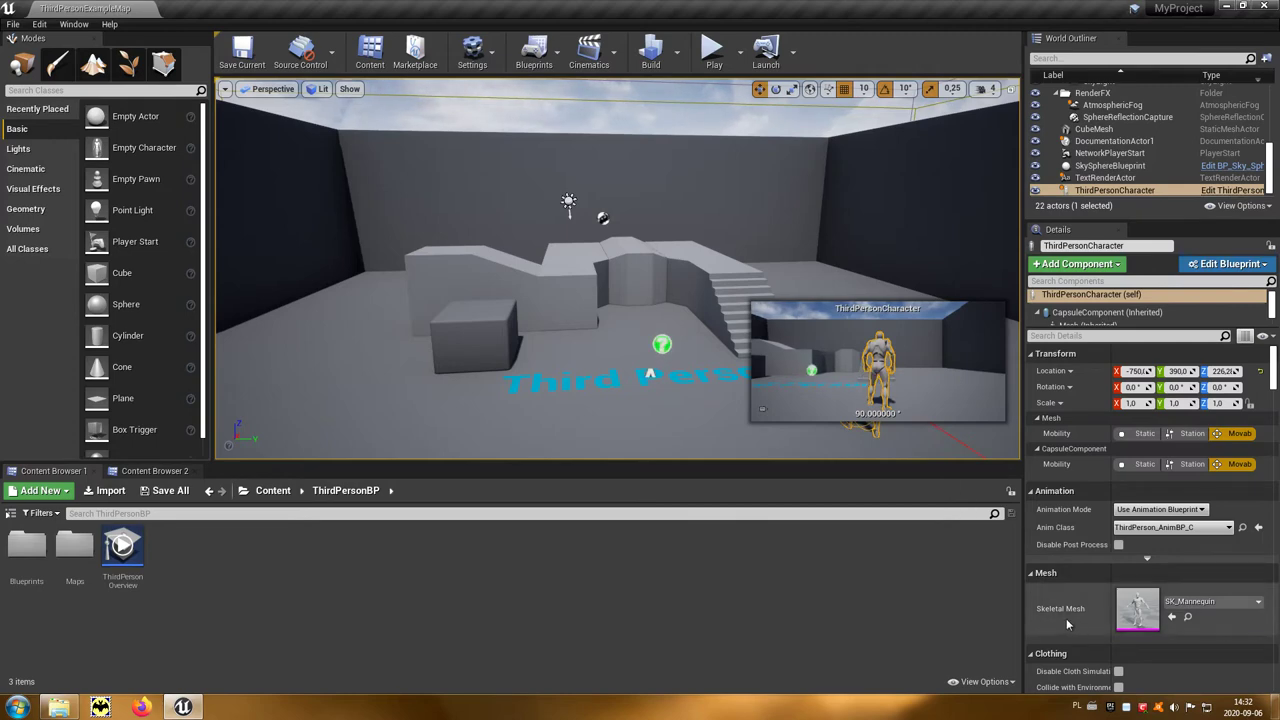
{"action": "left_click", "coordinate": [1188, 617]}
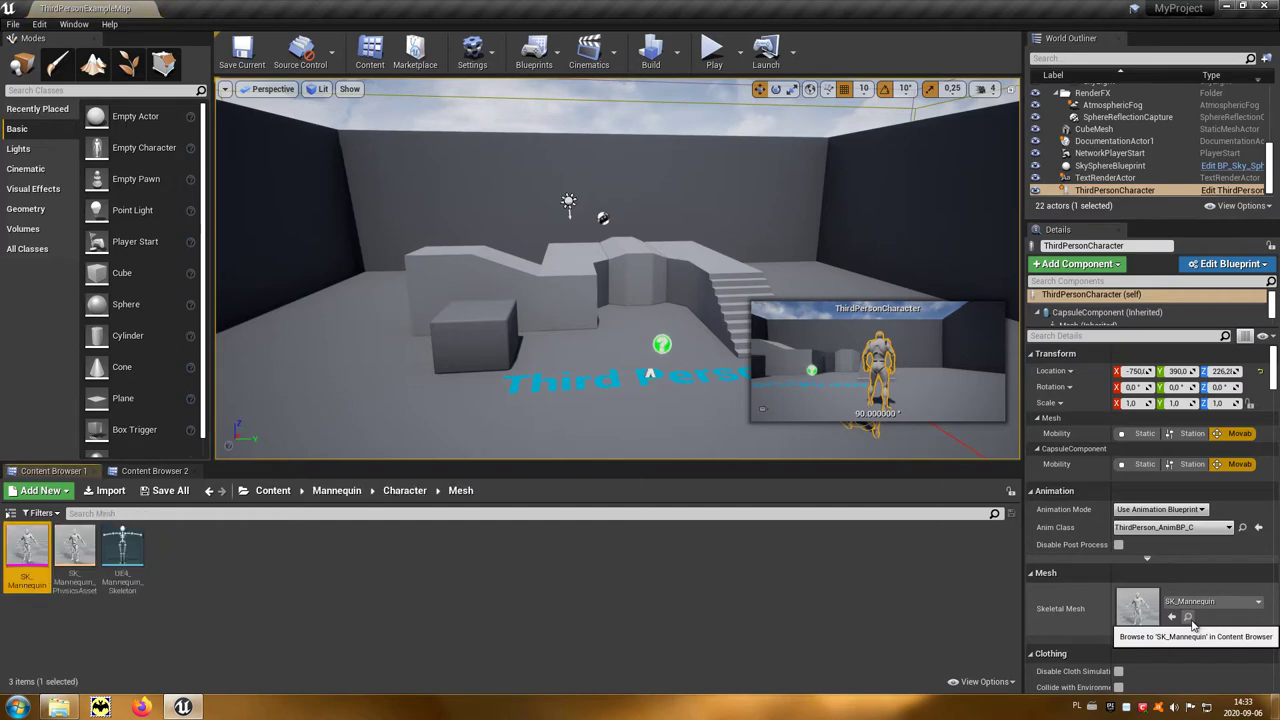
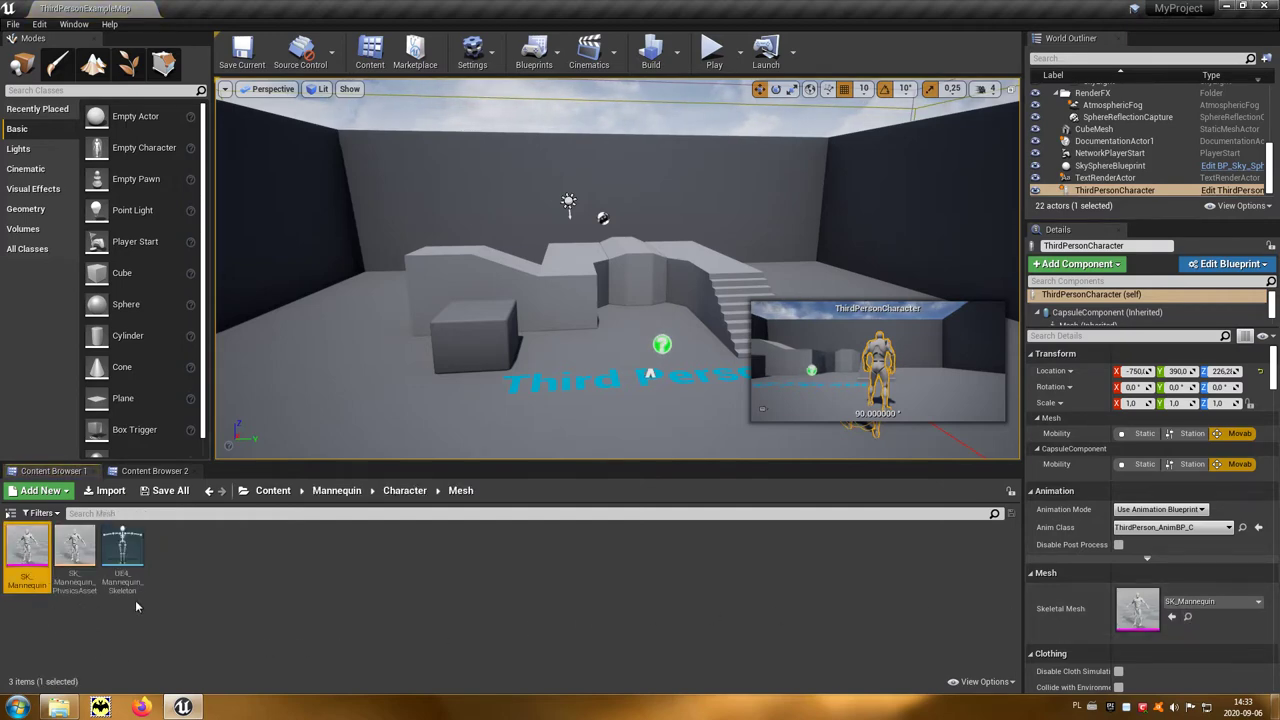
Open SK_Mannequin from the Mannequin/Character/Mesh folder in its skeletal mesh editor.
{"action": "double_click", "coordinate": [18, 545]}
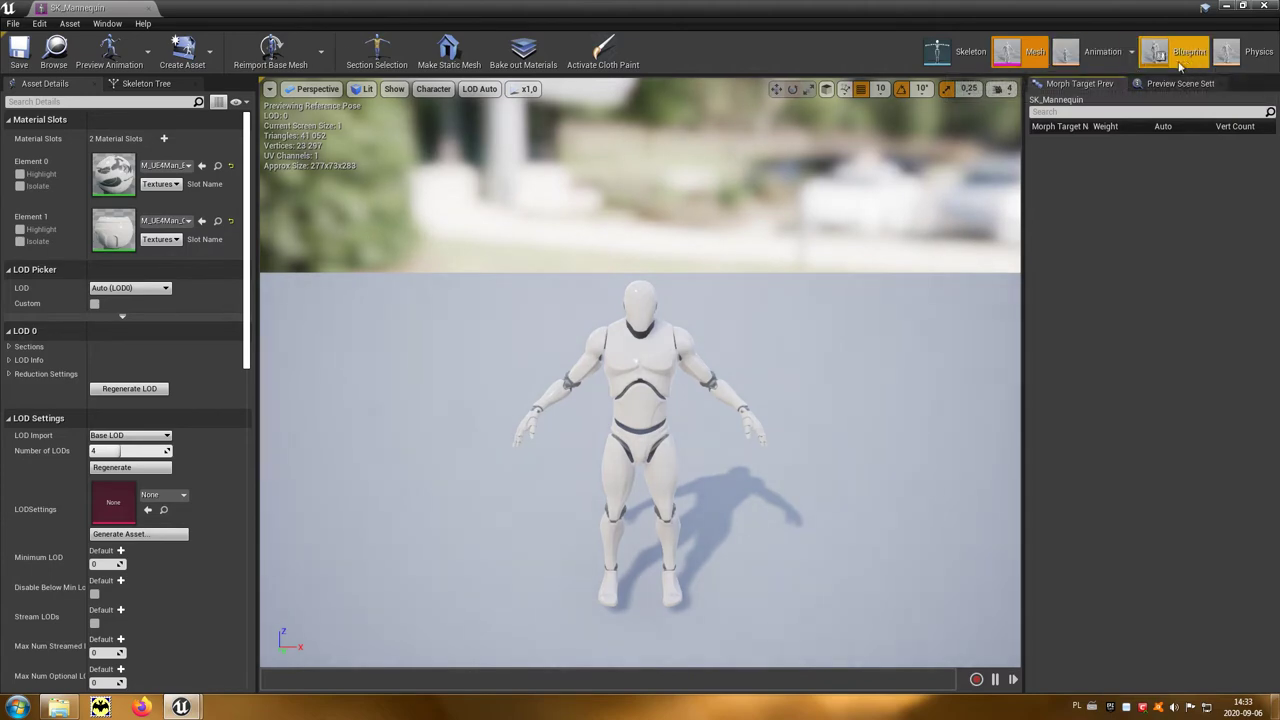
Switch the mesh editor to Physics mode to show SK_Mannequin_PhysicsAsset's bodies and constraints.
{"action": "left_click", "coordinate": [1258, 62]}
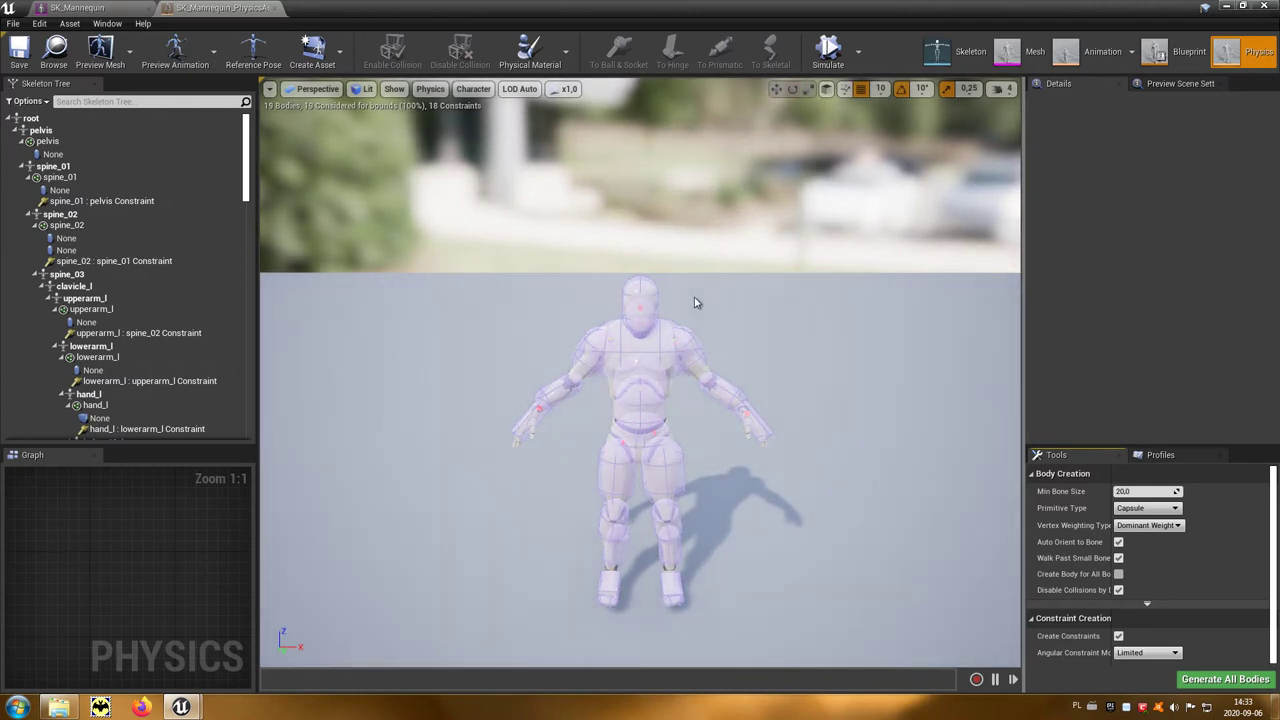
Toggle Simulate on and off several times to watch the mannequin collapse as a ragdoll.
{"action": "left_click", "coordinate": [829, 52]}
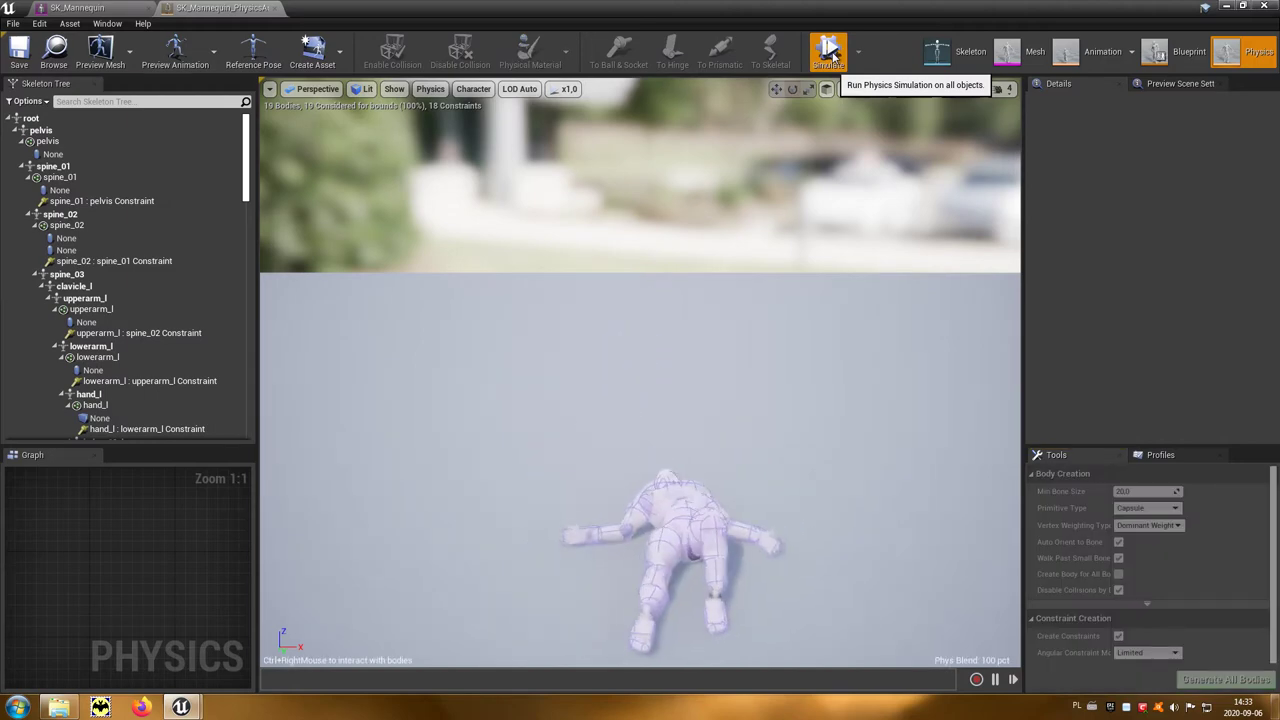
{"action": "left_click", "coordinate": [829, 52]}
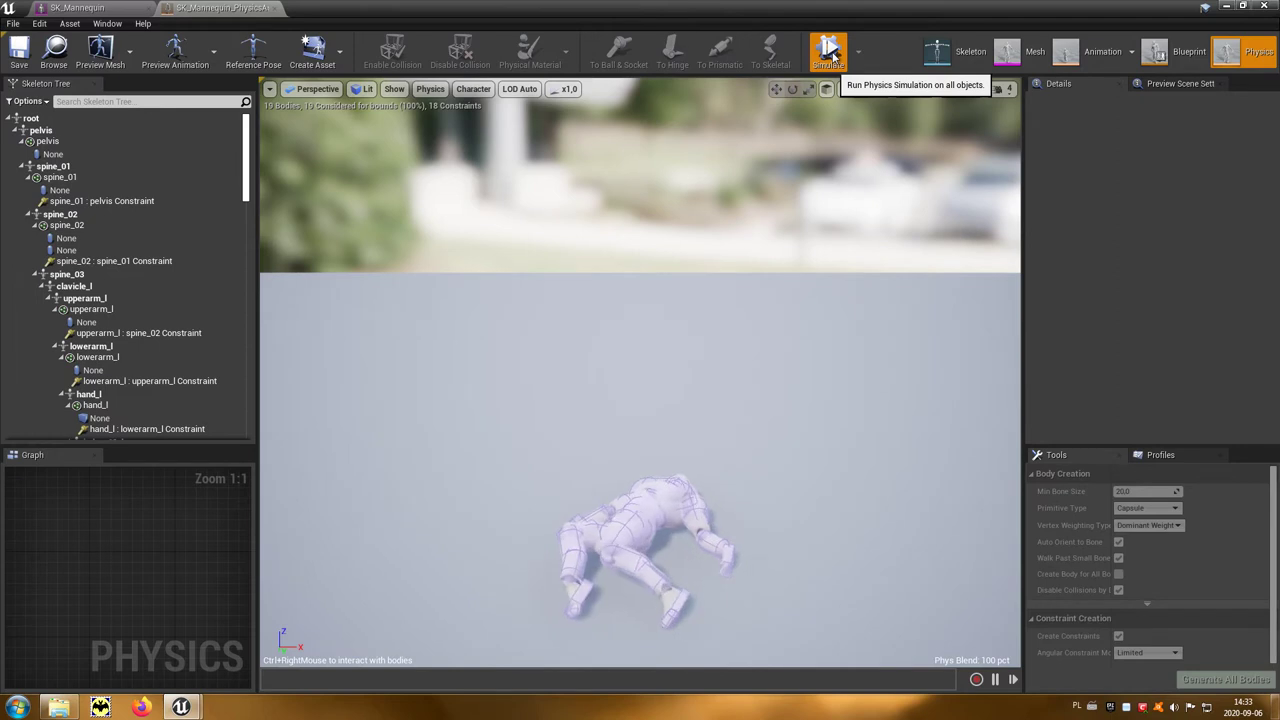
{"action": "left_click", "coordinate": [829, 52]}
{"action": "left_click", "coordinate": [829, 52]}
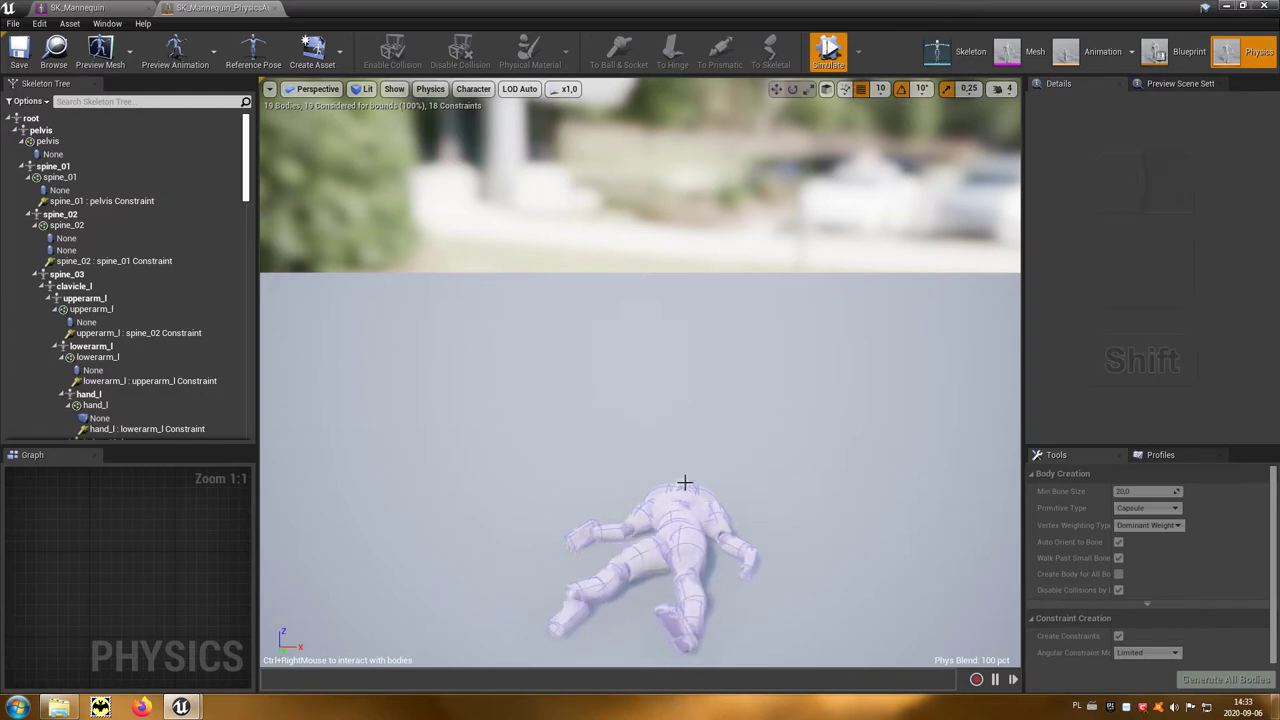
Drag the simulated ragdoll around by its head and hands, flinging it into the air.
{"action": "mouse_move", "coordinate": [677, 463]}
{"action": "right_mouse_down", "text": "shift"}
{"action": "mouse_move", "coordinate": [666, 350]}
{"action": "mouse_move", "coordinate": [735, 180]}
{"action": "right_mouse_up", "text": "shift"}
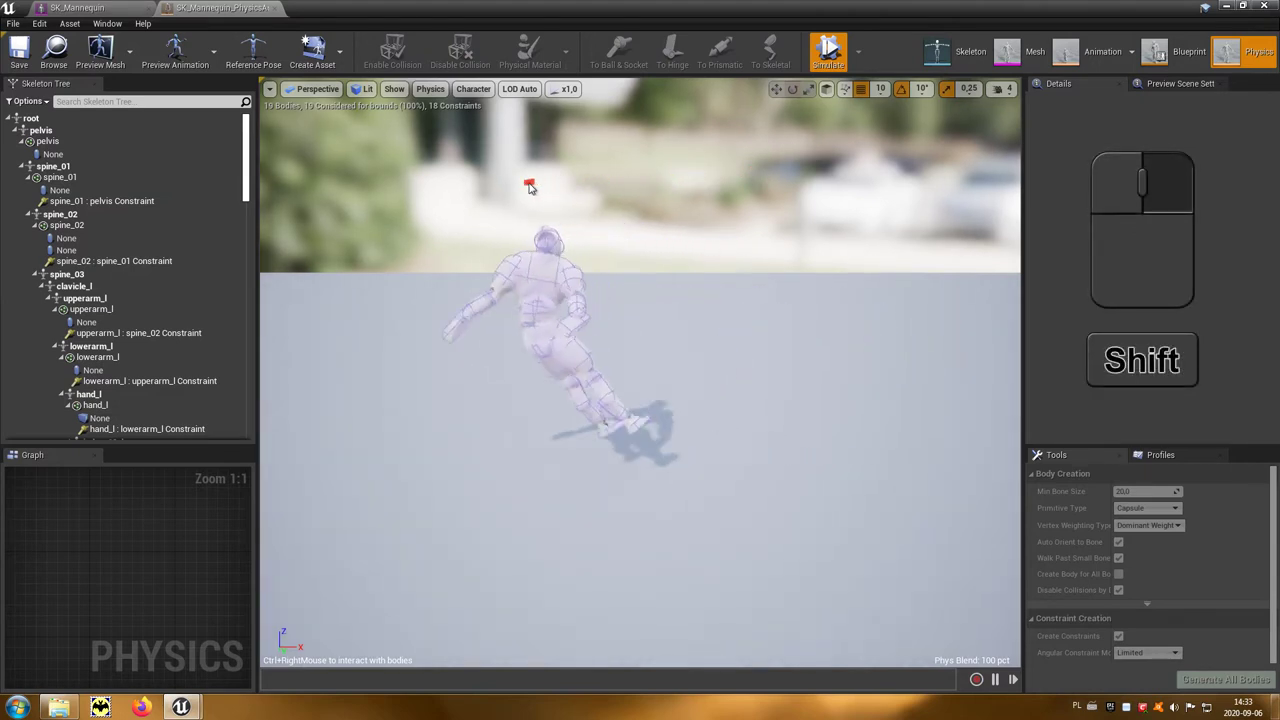
{"action": "right_click_drag", "start_coordinate": [735, 180], "coordinate": [670, 163], "text": "shift"}
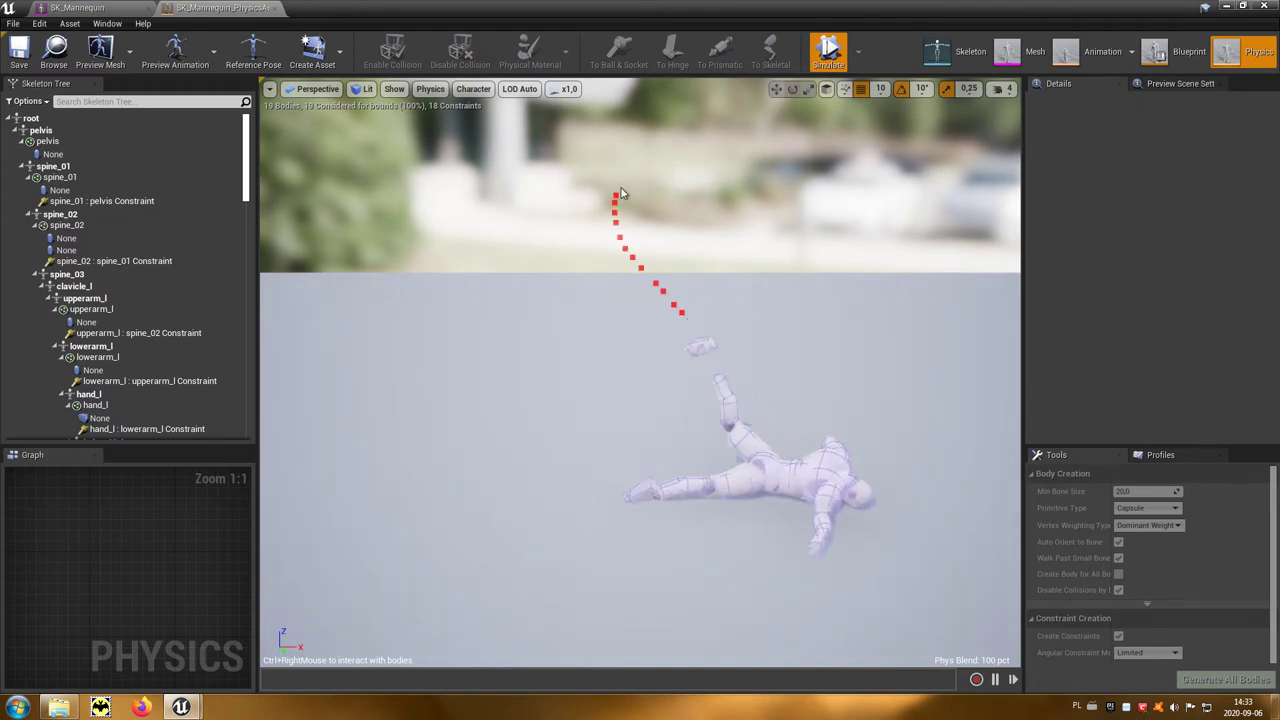
{"action": "mouse_move", "coordinate": [727, 376]}
{"action": "right_mouse_down", "text": "ctrl"}
{"action": "mouse_move", "coordinate": [985, 399]}
{"action": "mouse_move", "coordinate": [390, 420]}
{"action": "right_mouse_up", "text": "ctrl"}
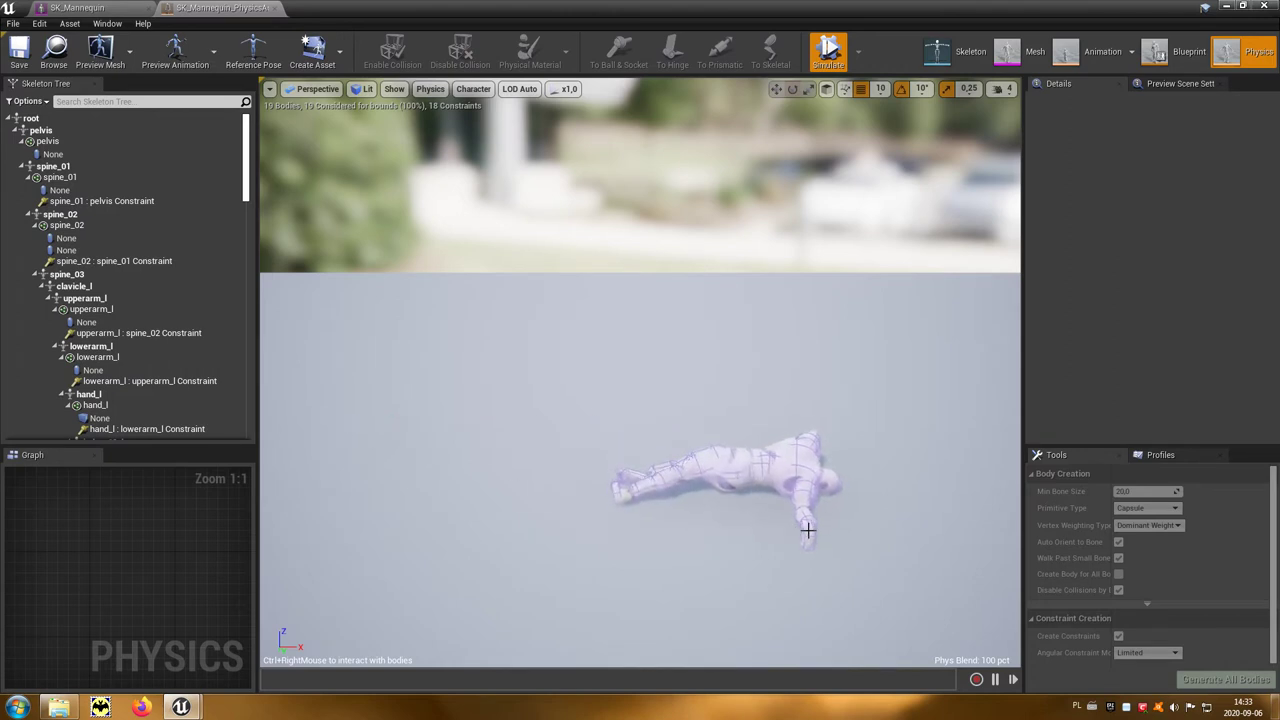
{"action": "right_click_drag", "start_coordinate": [808, 531], "coordinate": [668, 112], "text": "ctrl"}
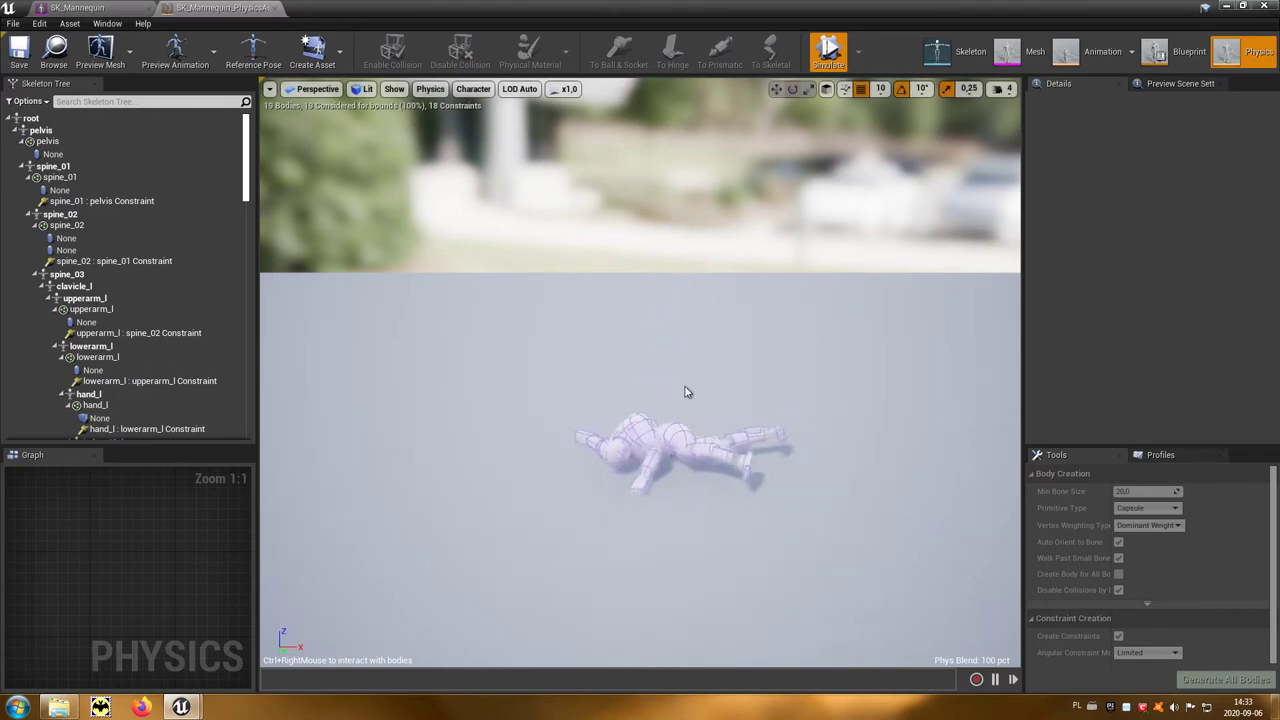
{"action": "right_click_drag", "start_coordinate": [674, 429], "coordinate": [688, 190], "text": "ctrl"}
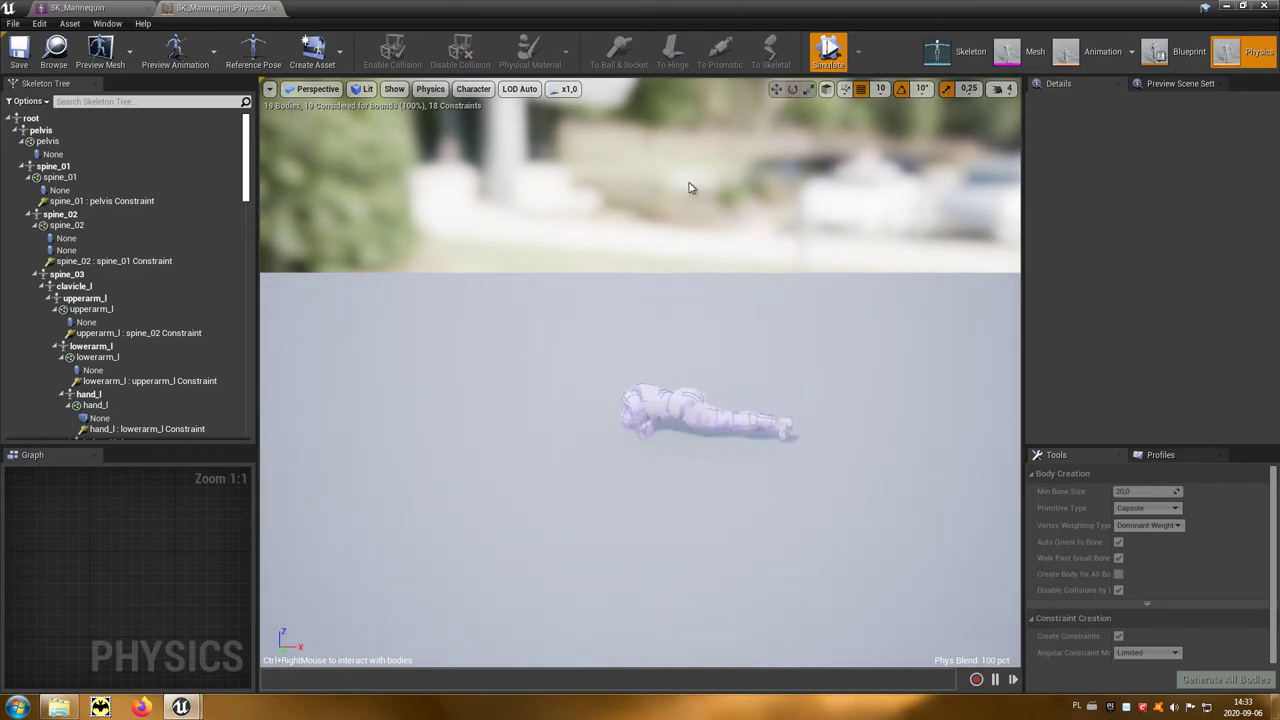
{"action": "right_click_drag", "start_coordinate": [678, 412], "coordinate": [589, 245], "text": "ctrl"}
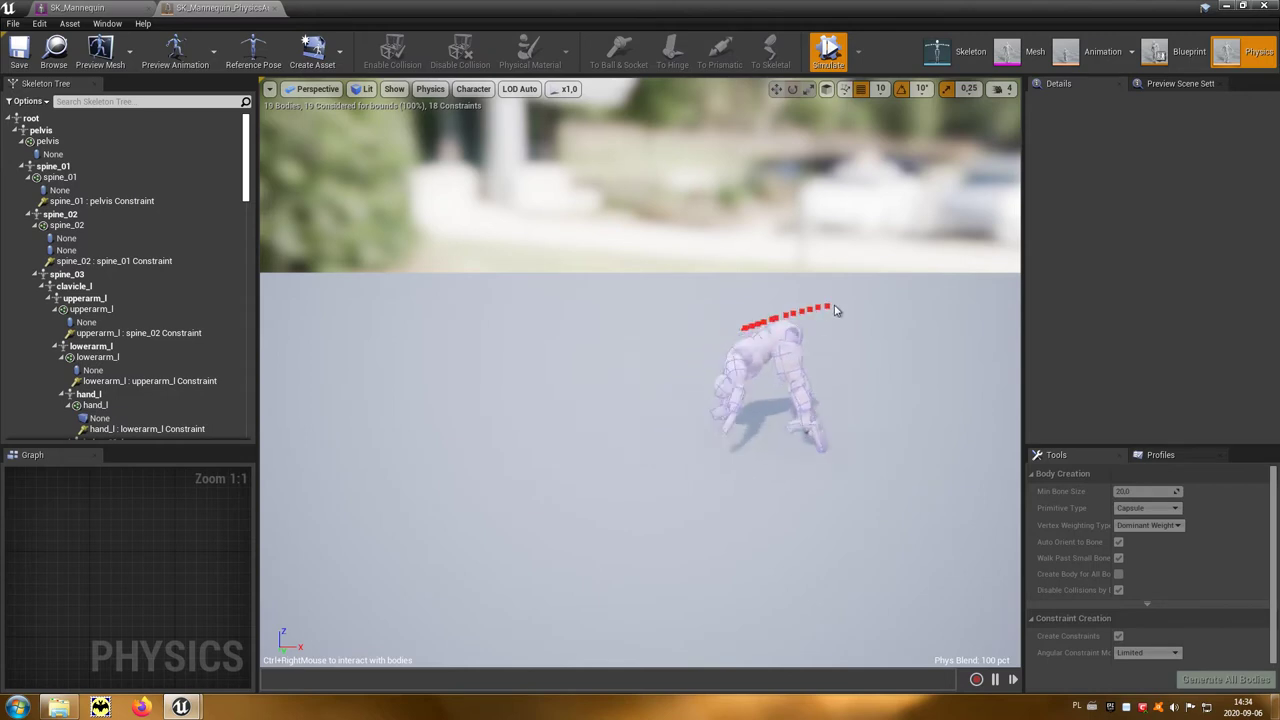
{"action": "right_click_drag", "start_coordinate": [477, 291], "coordinate": [400, 295]}
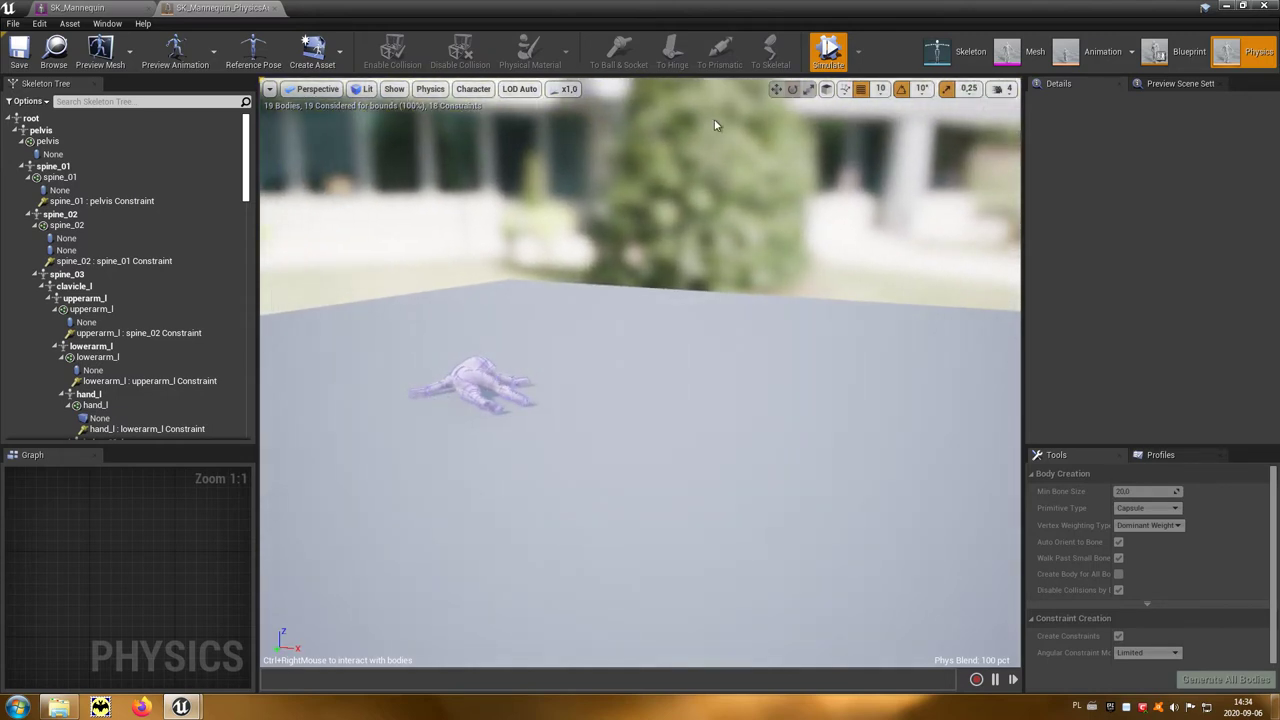
Stop the simulation so the mannequin stands again, and close the physics asset editor.
{"action": "left_click", "coordinate": [829, 52]}
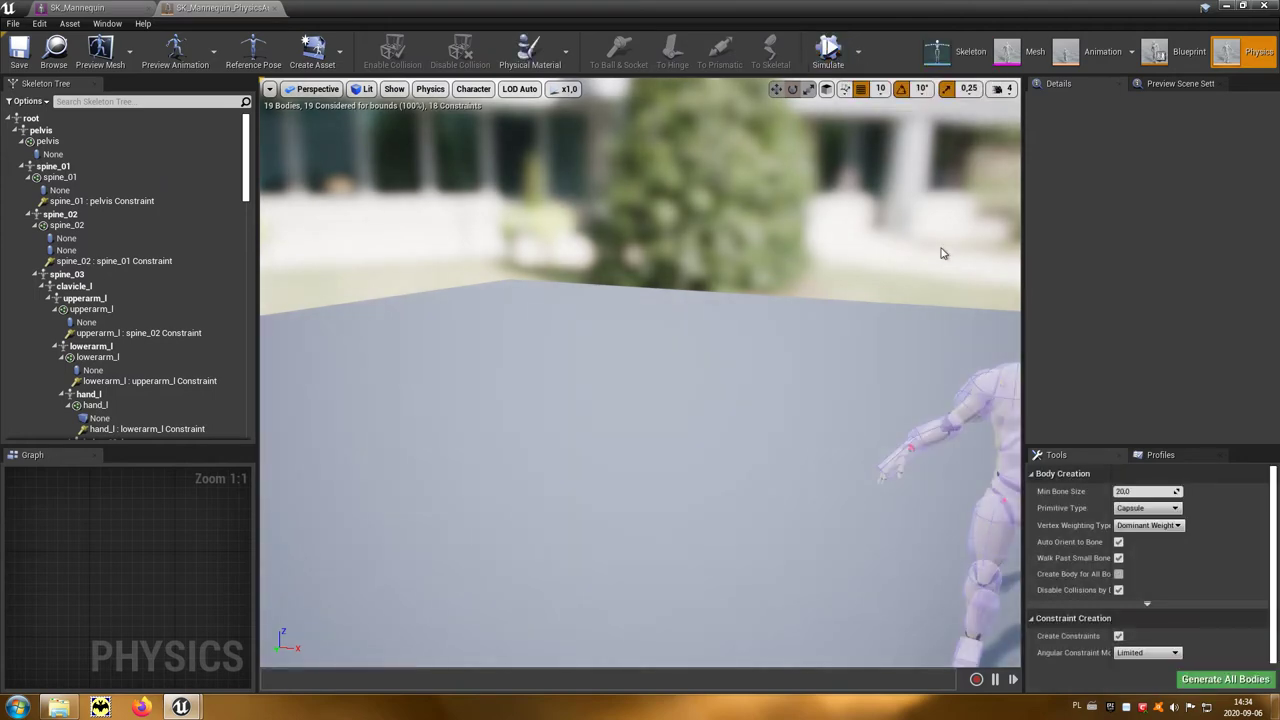
{"action": "right_click_drag", "start_coordinate": [940, 253], "coordinate": [990, 255]}
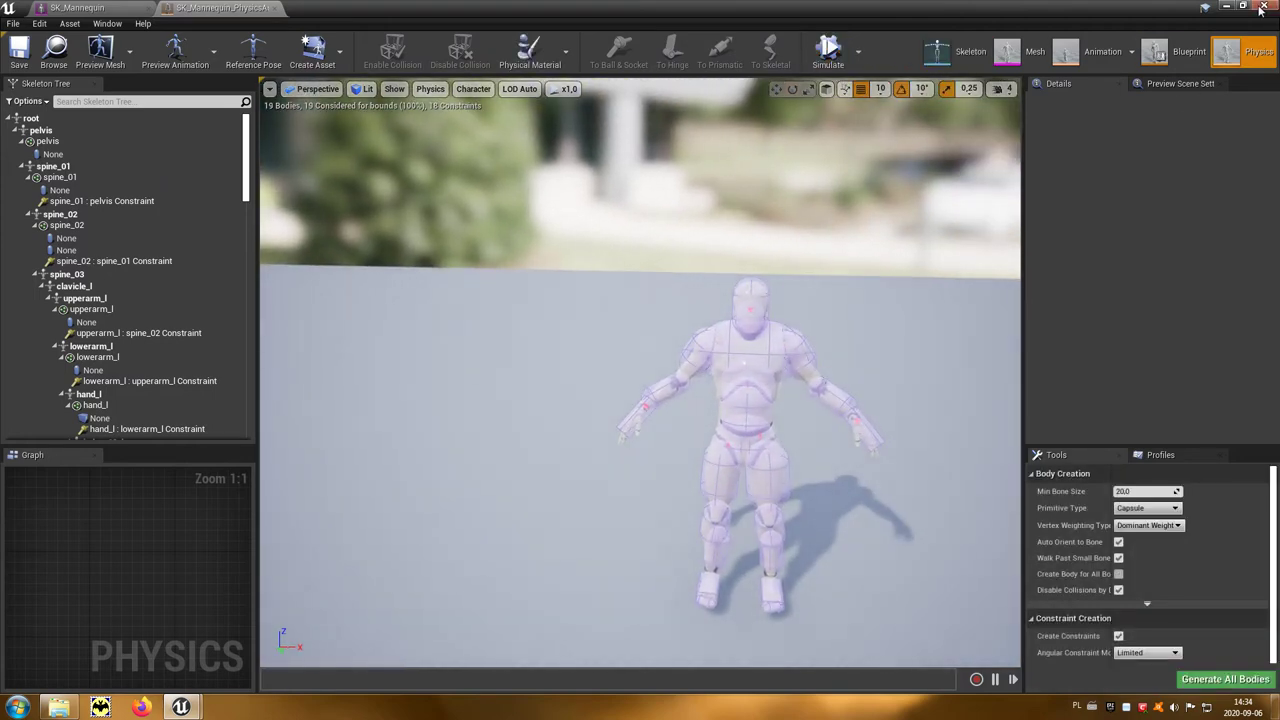
{"action": "left_click", "coordinate": [1262, 7]}
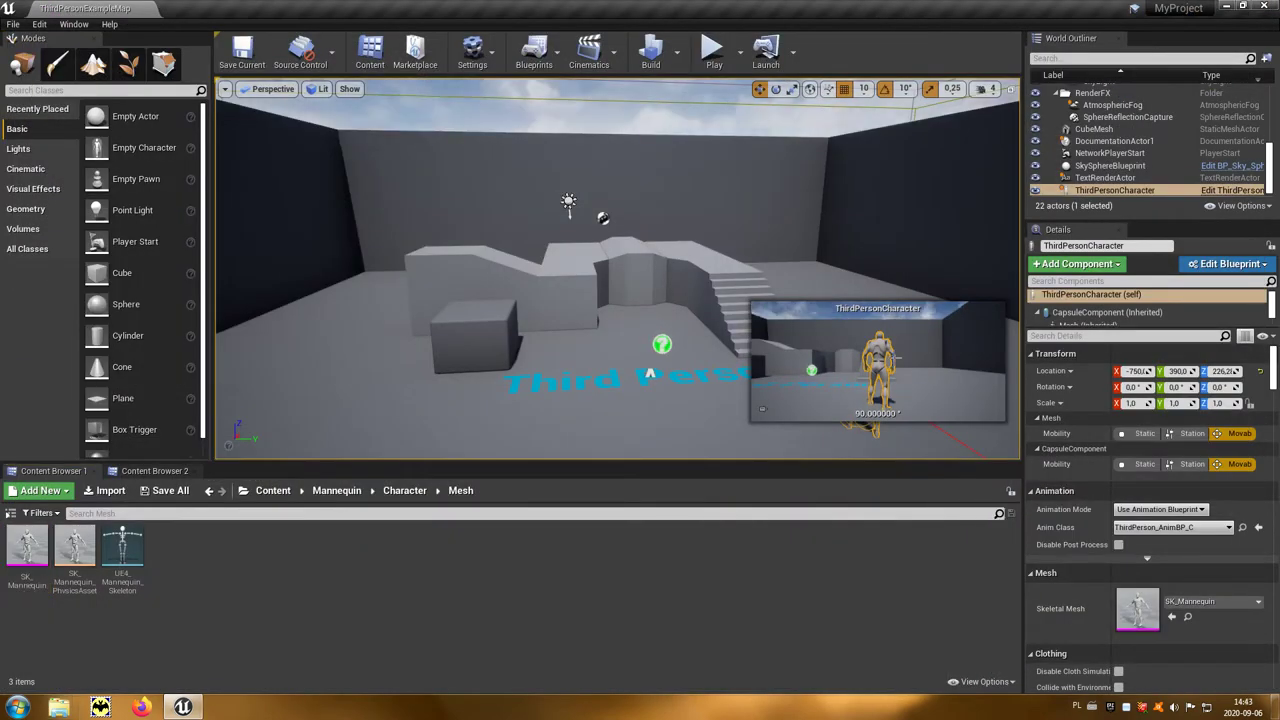
Open the ThirdPersonCharacter blueprint via Edit Blueprint > Open Blueprint Editor and find empty graph space.
{"action": "left_click", "coordinate": [1273, 265]}
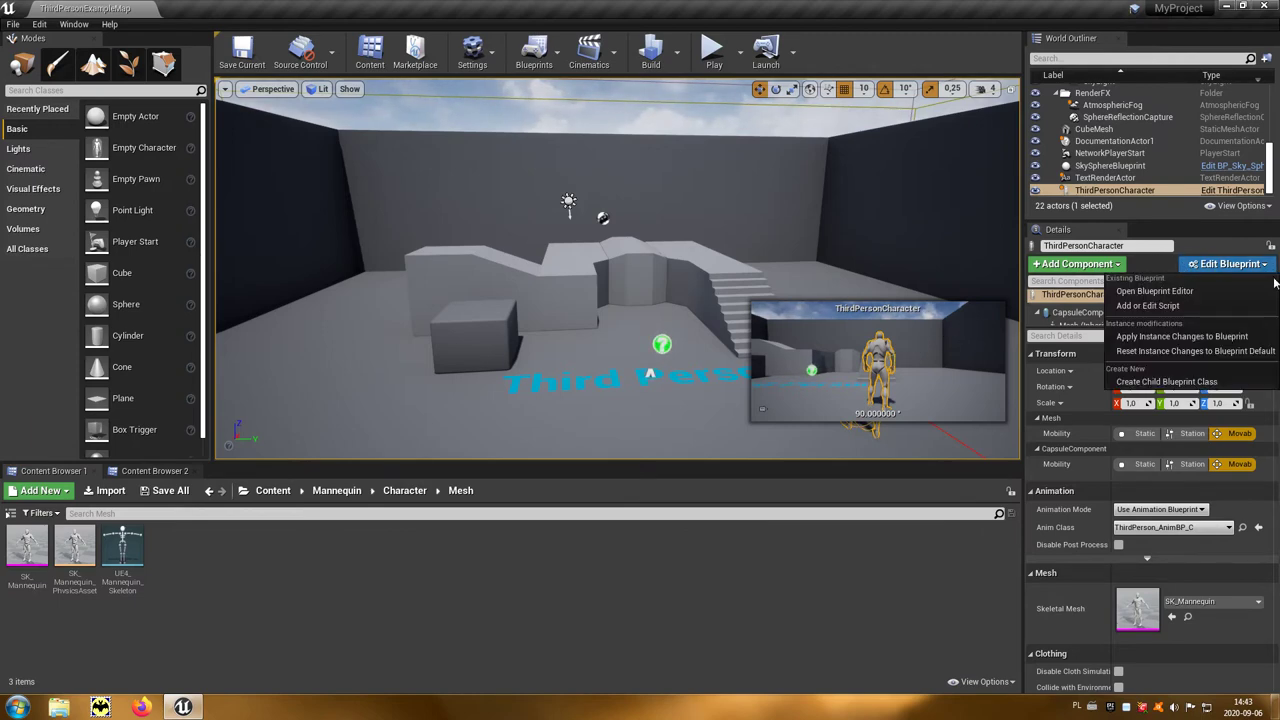
{"action": "left_click", "coordinate": [1204, 291]}
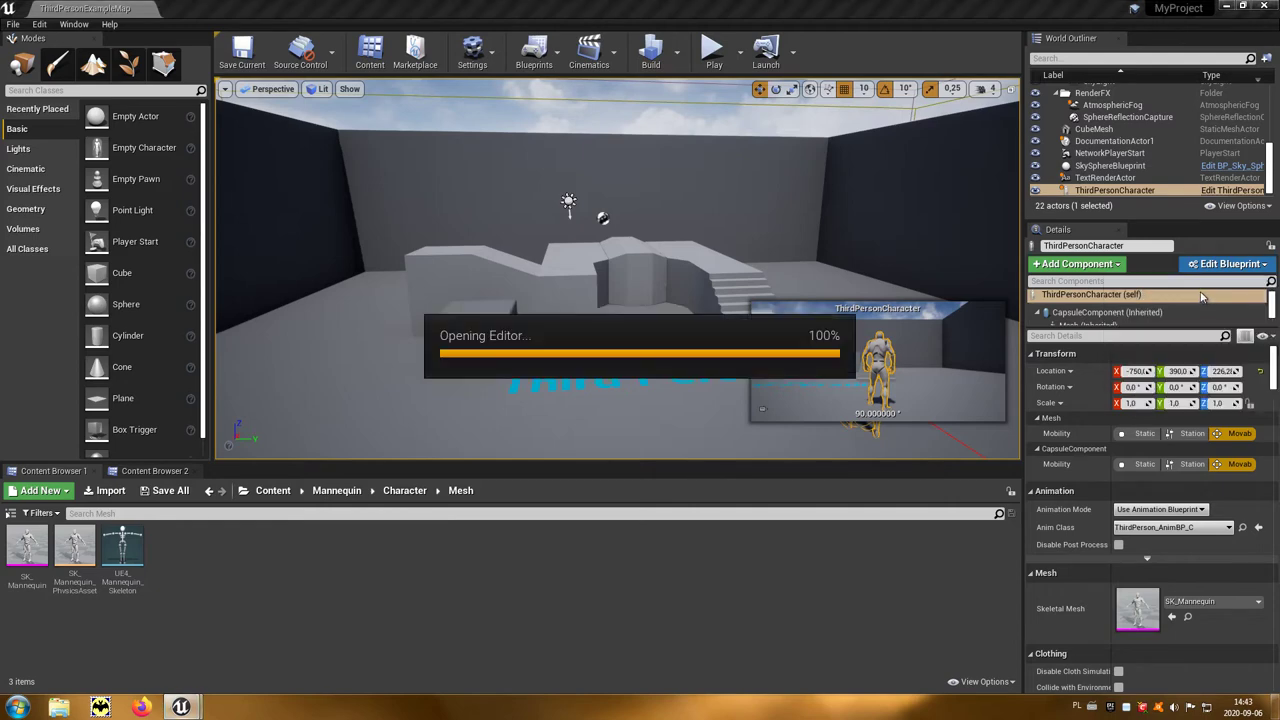
{"action": "scroll", "coordinate": [650, 334], "scroll_direction": "up", "scroll_amount": 2}
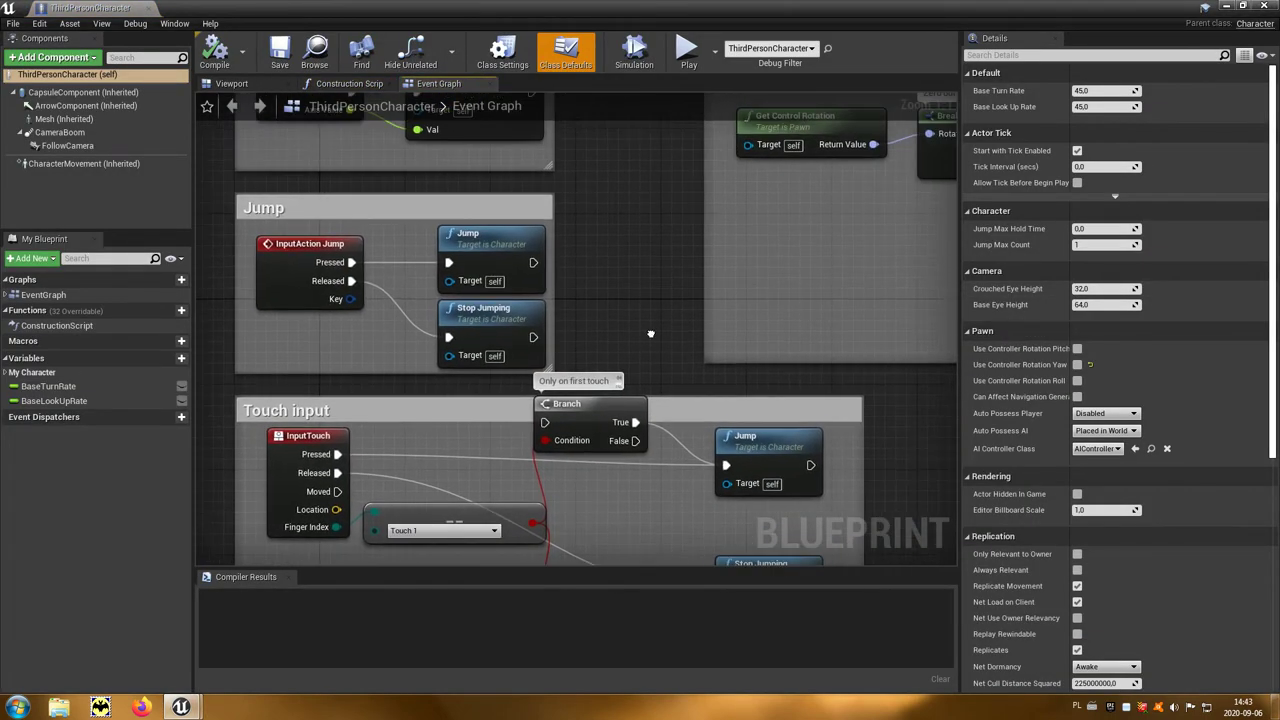
{"action": "scroll", "coordinate": [650, 332], "scroll_direction": "down", "scroll_amount": 6}
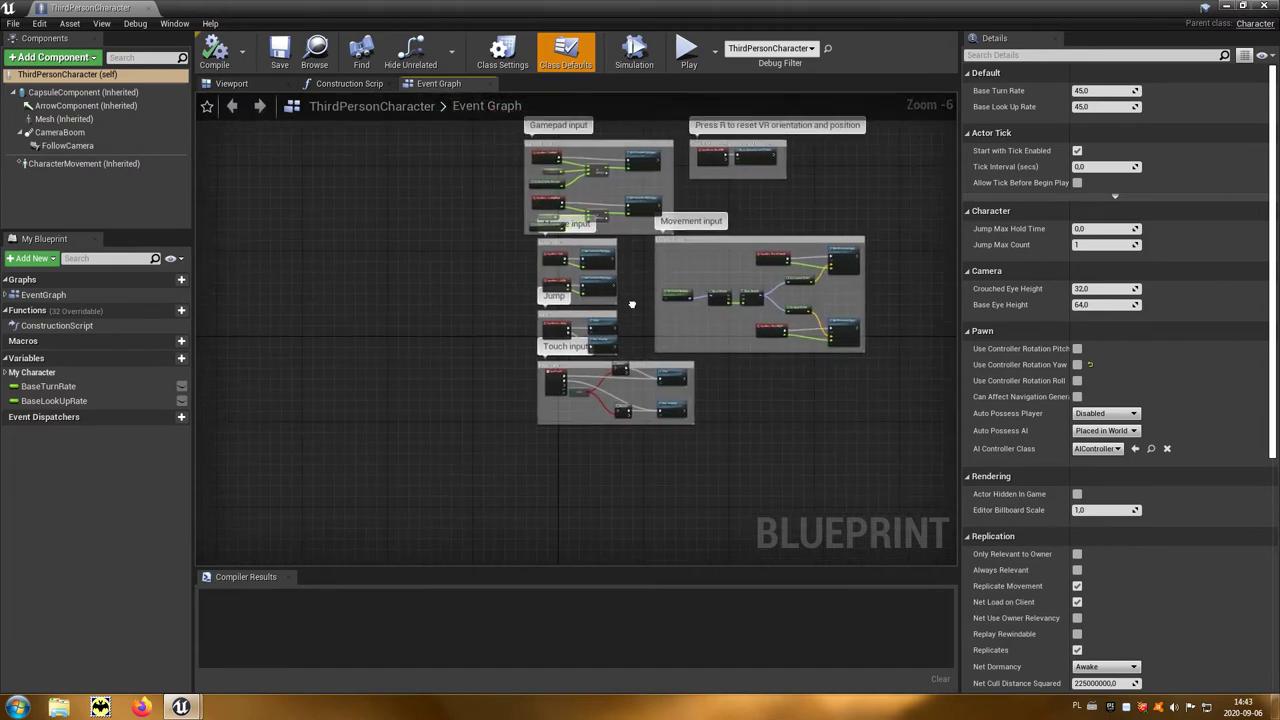
{"action": "mouse_move", "coordinate": [631, 304]}
{"action": "right_mouse_down"}
{"action": "mouse_move", "coordinate": [541, 367]}
{"action": "mouse_move", "coordinate": [446, 287]}
{"action": "right_mouse_up"}
{"action": "scroll", "coordinate": [535, 369], "scroll_direction": "up", "scroll_amount": 6}
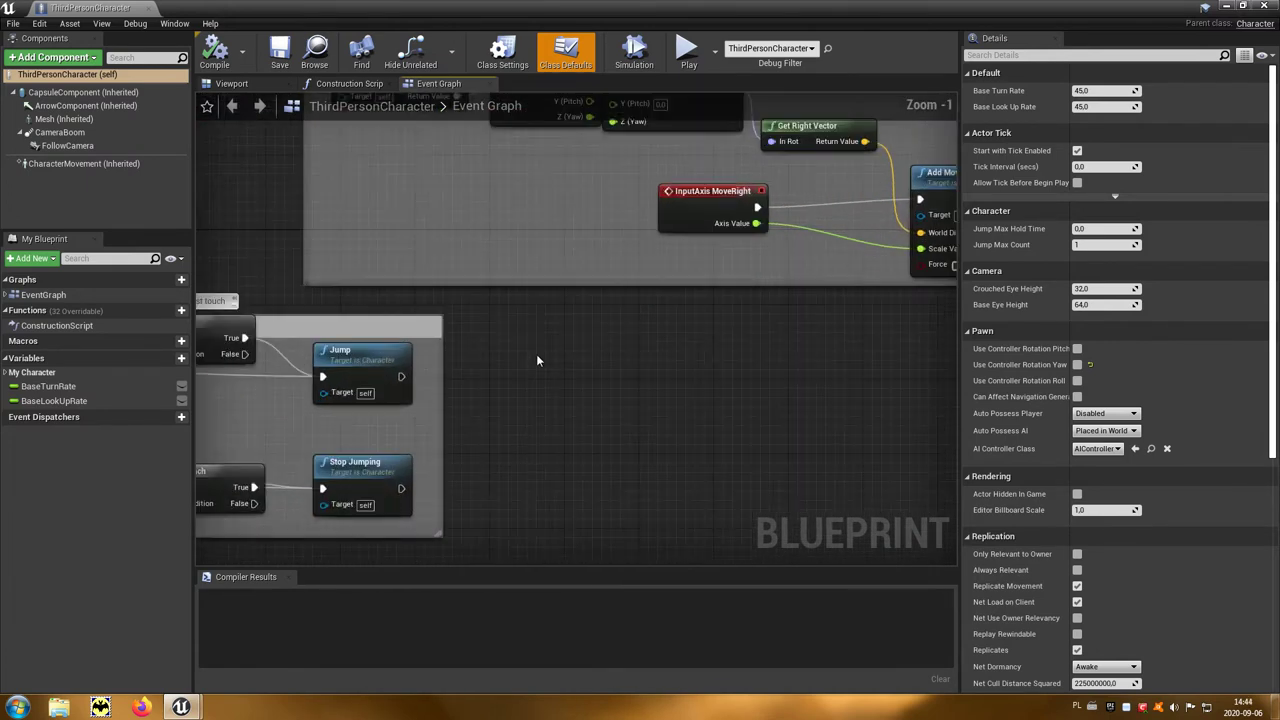
Search 'eventh' in the graph's context menu and place an Event Hit node in empty space.
{"action": "right_click", "coordinate": [557, 372]}
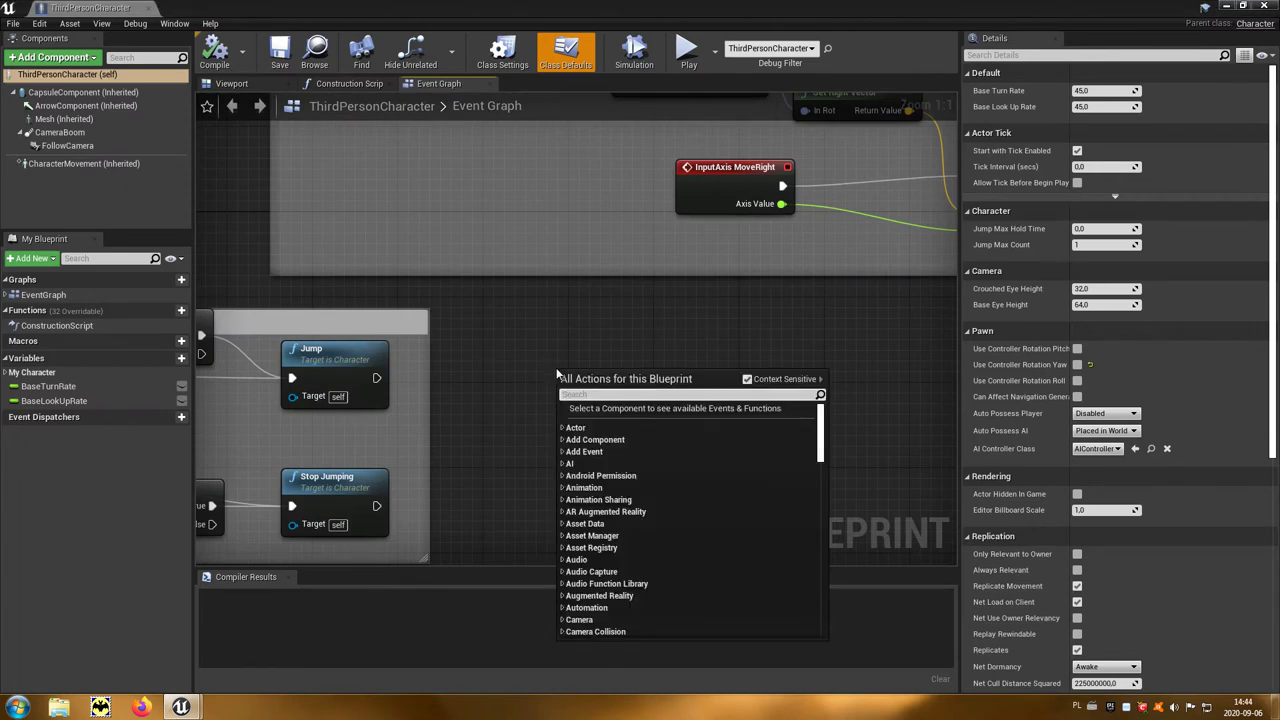
{"action": "type", "text": "eventh"}
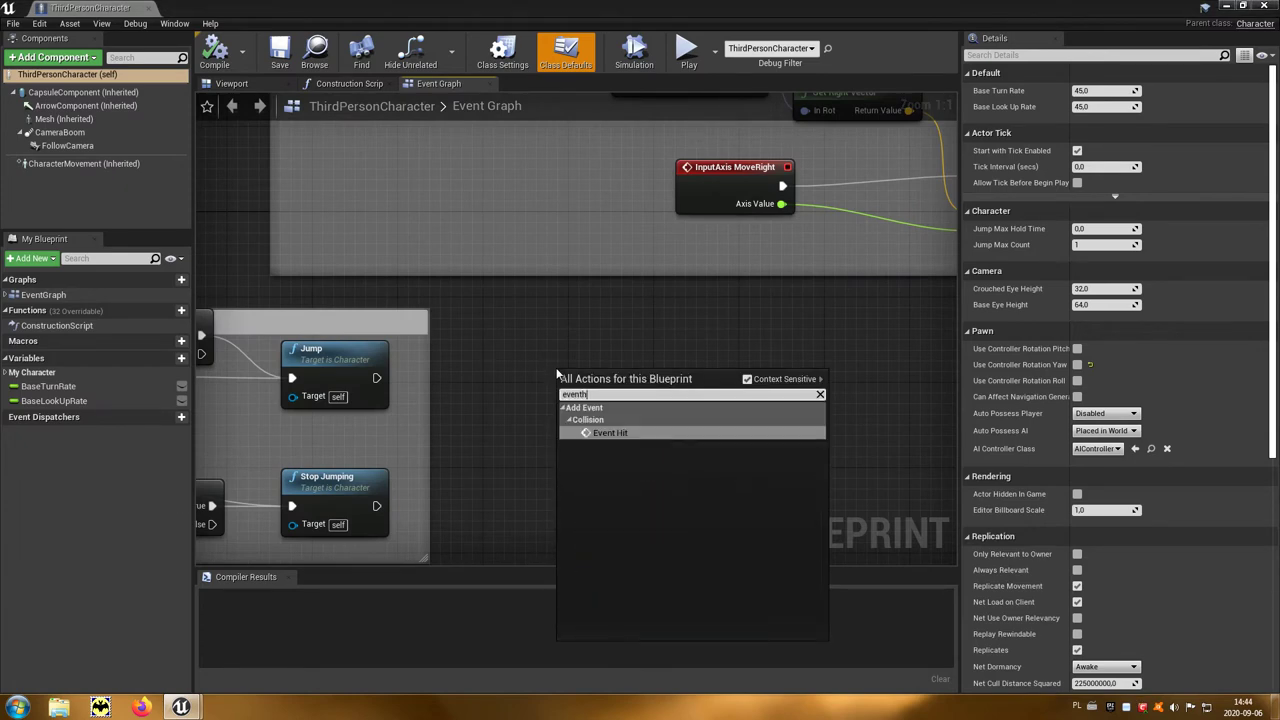
{"action": "left_click", "coordinate": [646, 436]}
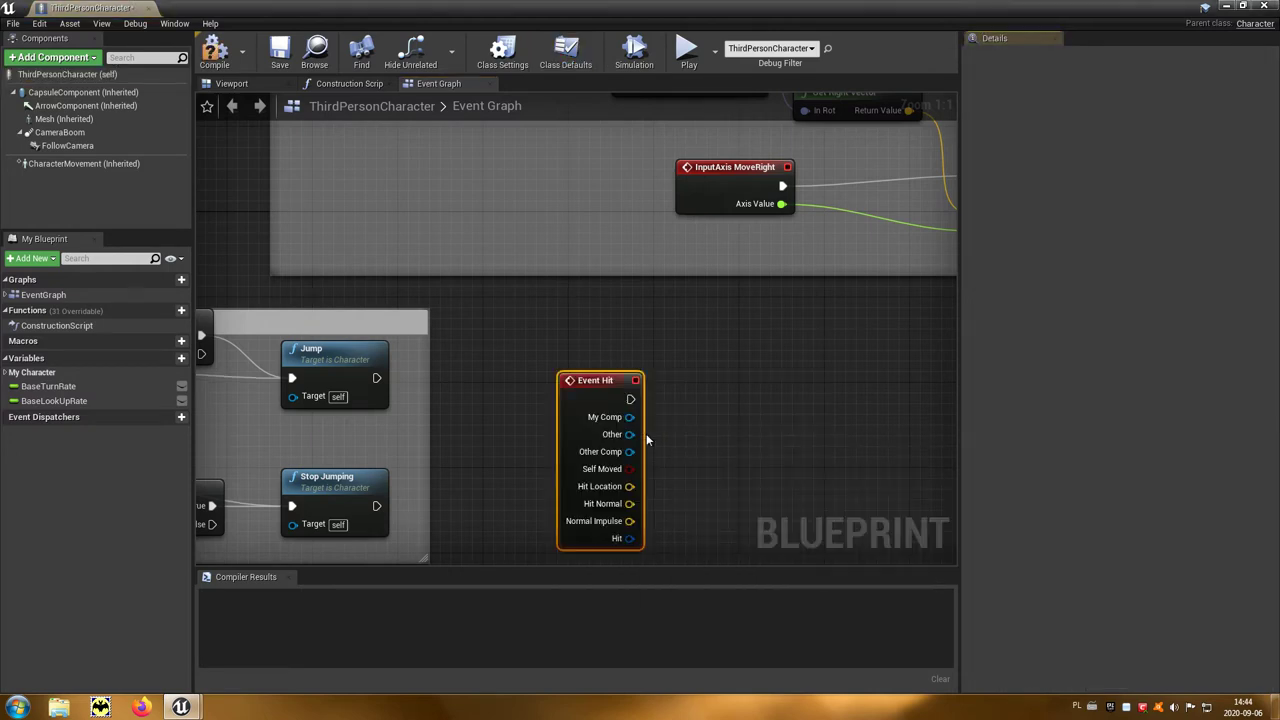
{"action": "right_click_drag", "start_coordinate": [686, 453], "coordinate": [594, 416]}
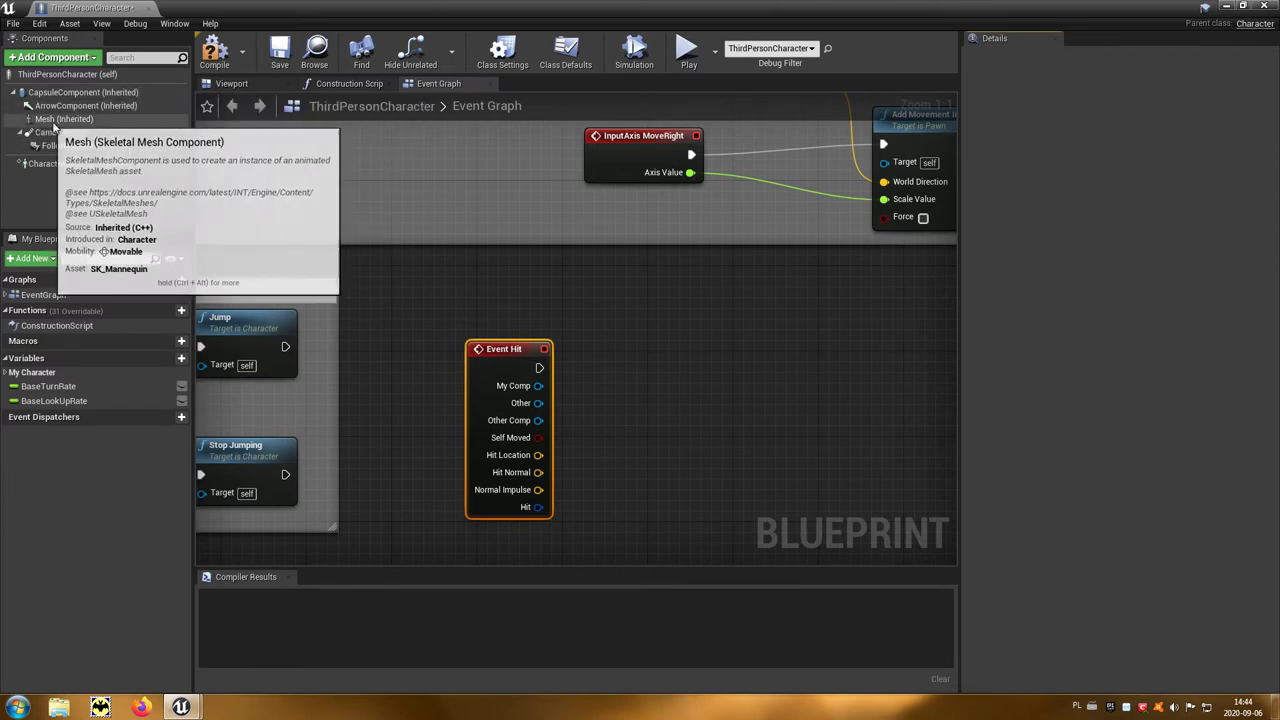
Select Mesh (Inherited) and check its Physics settings in Details, where Simulate Physics is off.
{"action": "left_click", "coordinate": [100, 120]}
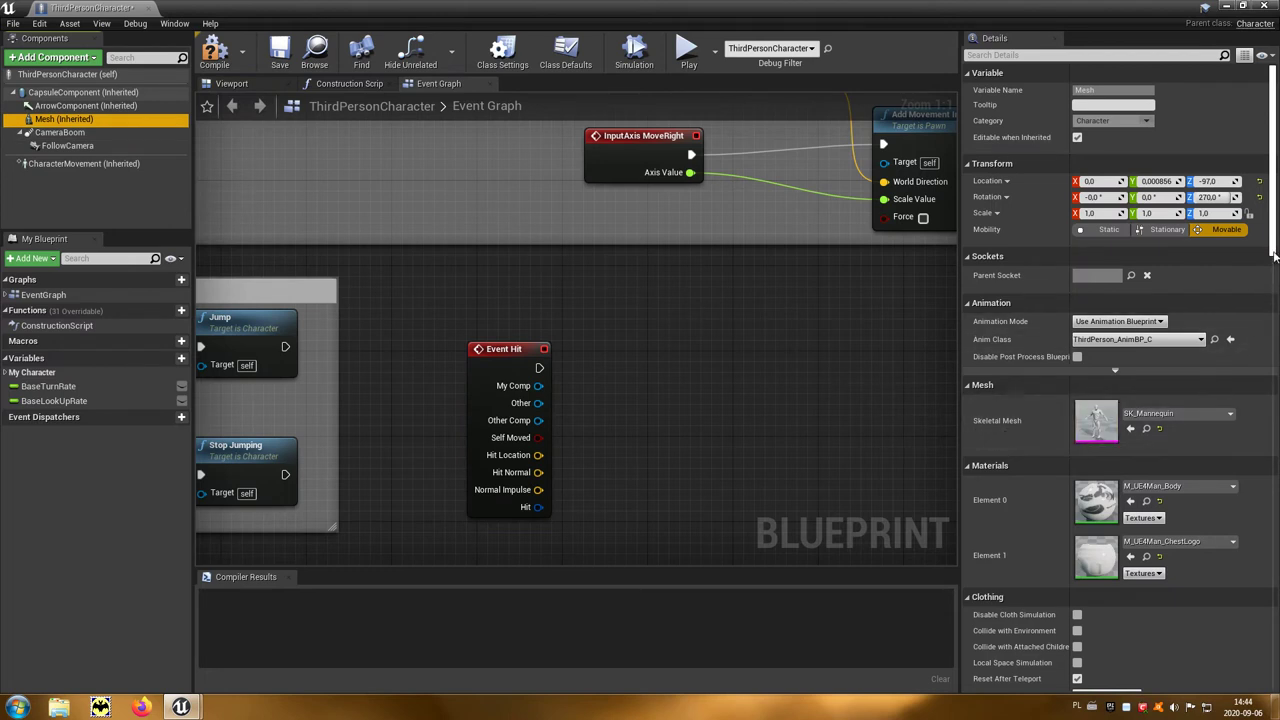
{"action": "left_click_drag", "start_coordinate": [1274, 256], "coordinate": [1274, 386]}
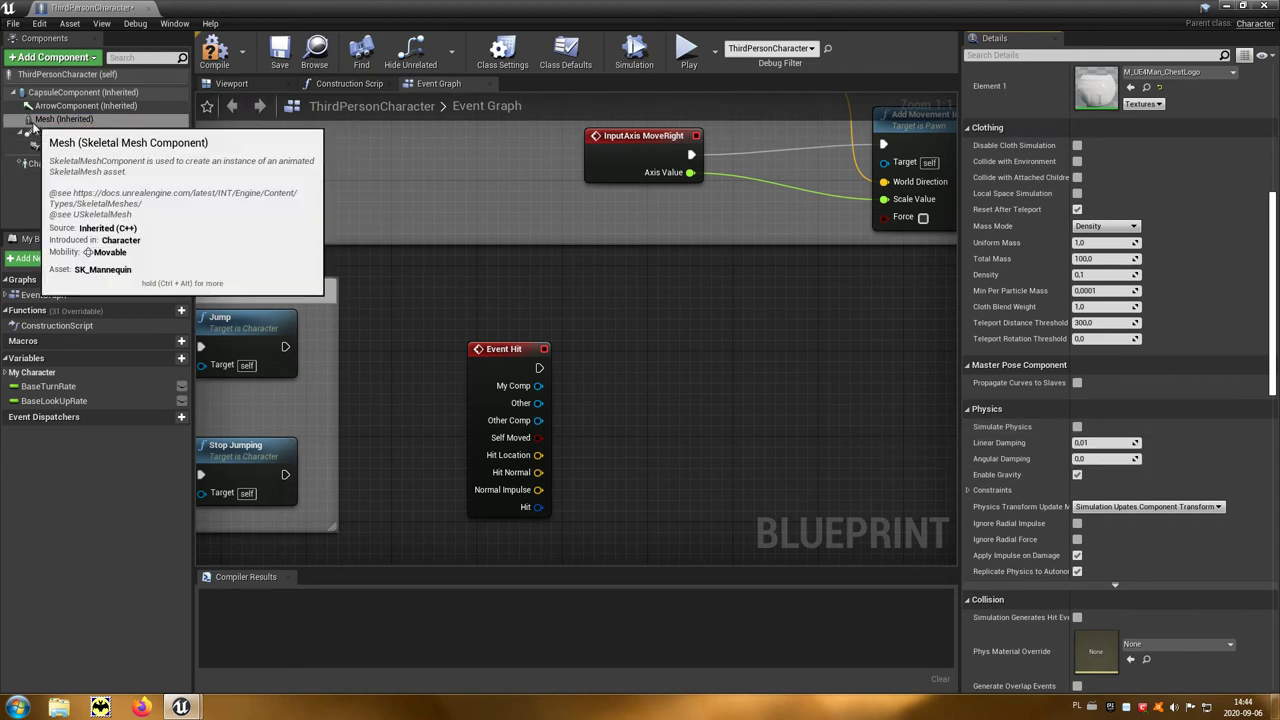
{"action": "left_click_drag", "start_coordinate": [90, 119], "coordinate": [365, 237]}
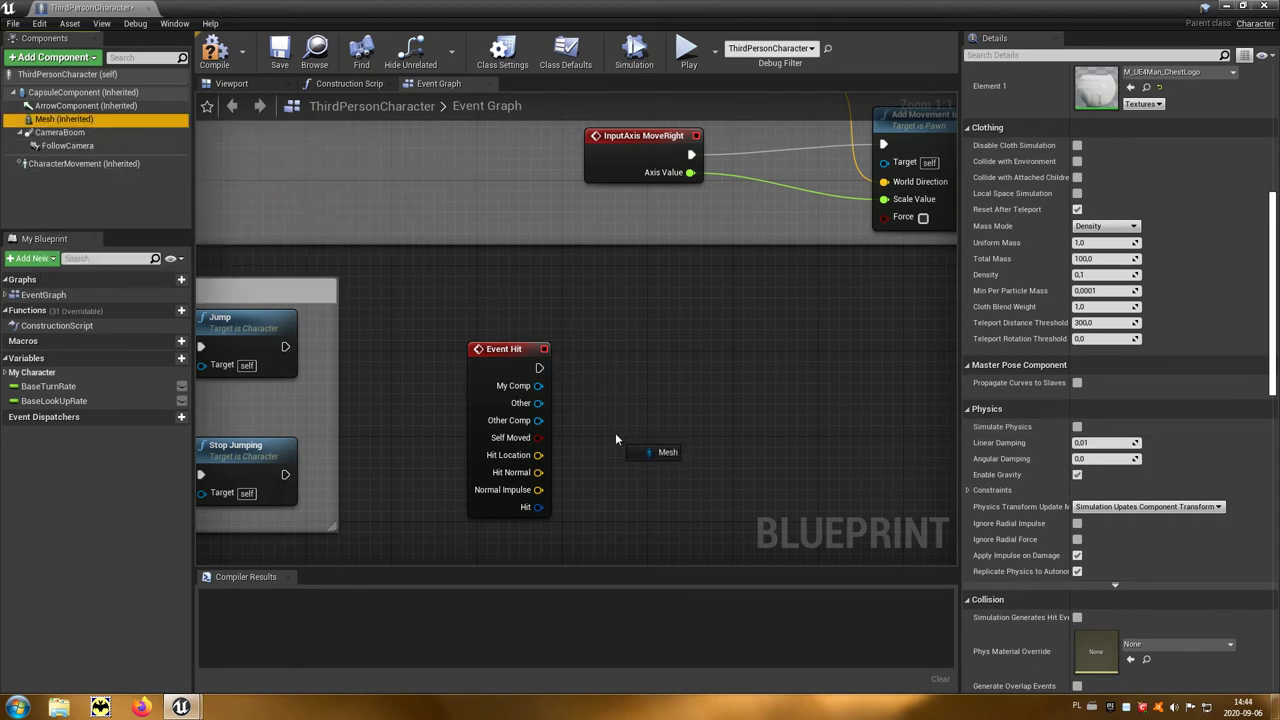
Drop a Mesh reference into the graph and add Set Simulate Physics from it, searching 'simu'.
{"action": "mouse_move", "coordinate": [616, 437]}
{"action": "left_mouse_down"}
{"action": "mouse_move", "coordinate": [613, 465]}
{"action": "mouse_move", "coordinate": [741, 410]}
{"action": "left_mouse_up"}
{"action": "type", "text": "simu"}
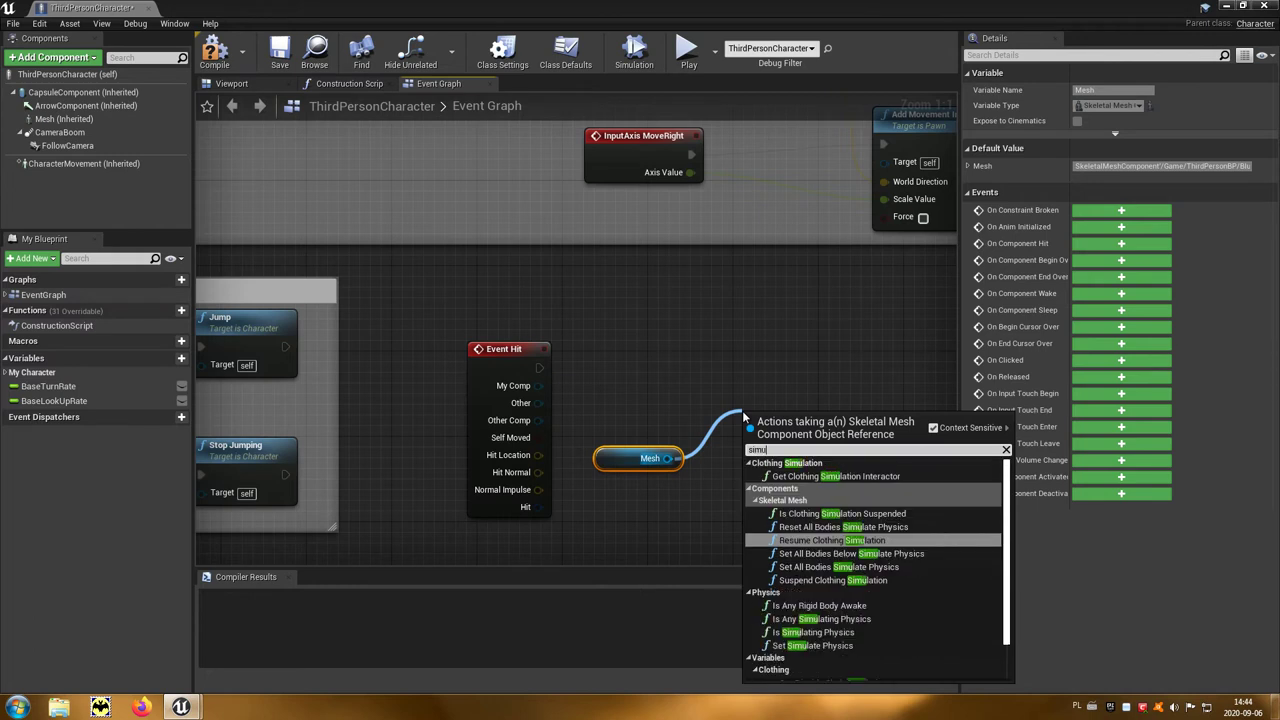
{"action": "left_click", "coordinate": [866, 648]}
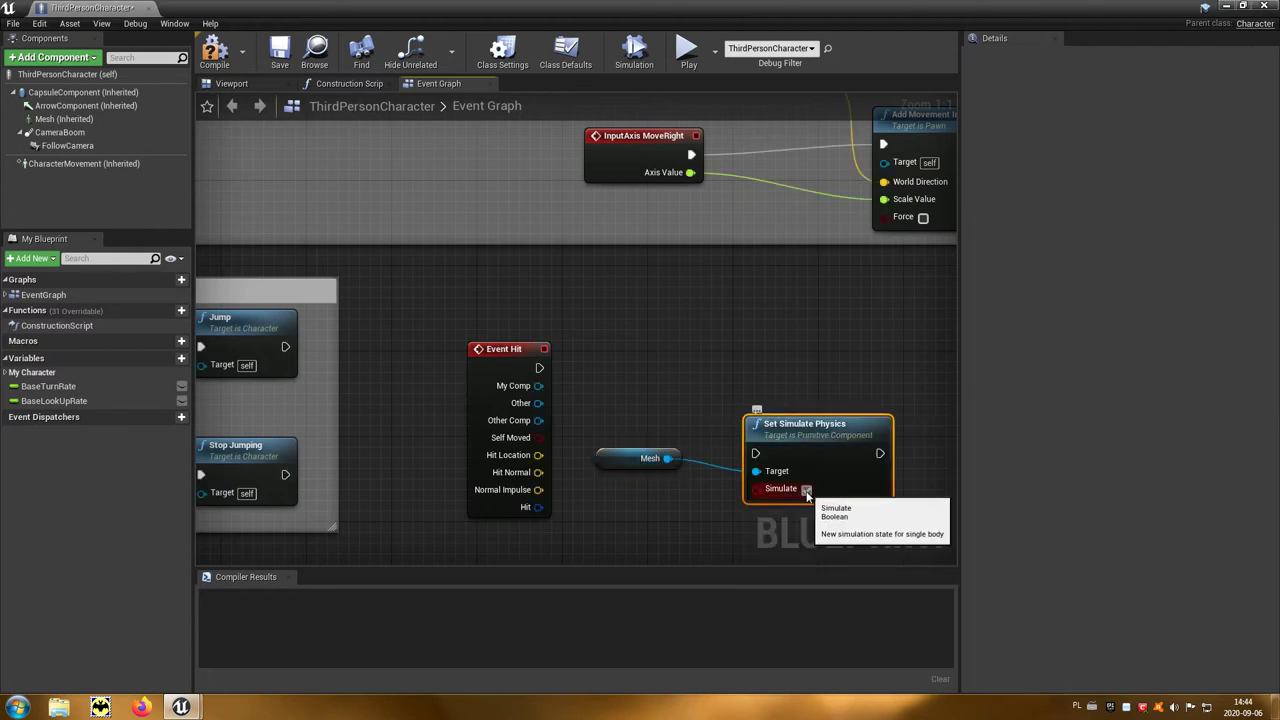
Wire Event Hit's execution output into Set Simulate Physics, then close the blueprint editor.
{"action": "left_click_drag", "start_coordinate": [794, 434], "coordinate": [783, 360]}
{"action": "left_click_drag", "start_coordinate": [540, 367], "coordinate": [659, 375]}
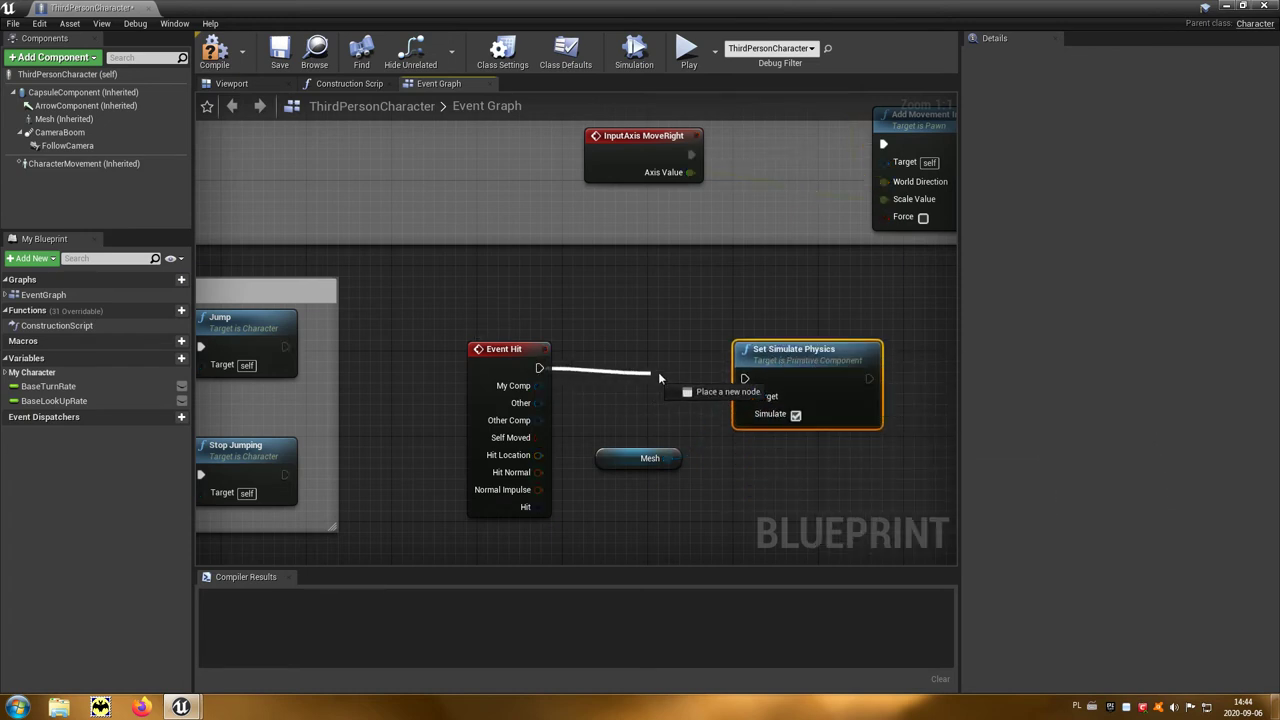
{"action": "left_click_drag", "start_coordinate": [742, 378], "coordinate": [743, 372]}
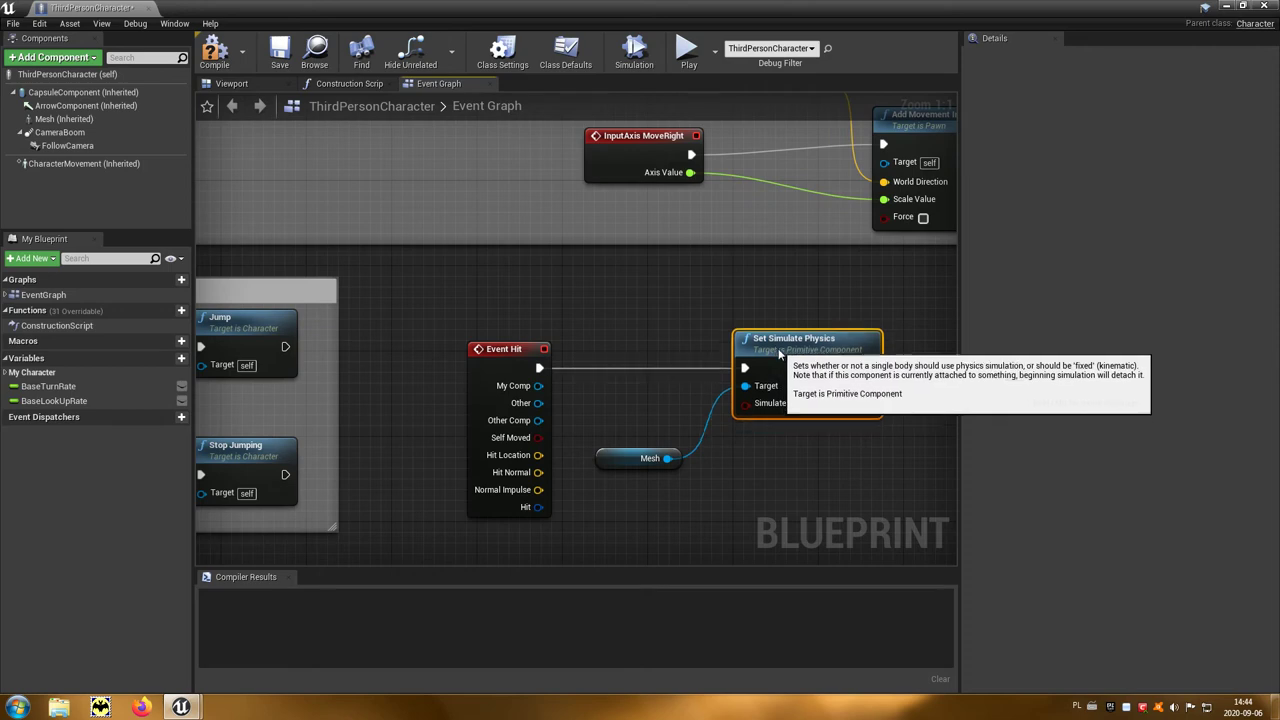
{"action": "left_click", "coordinate": [1264, 7]}
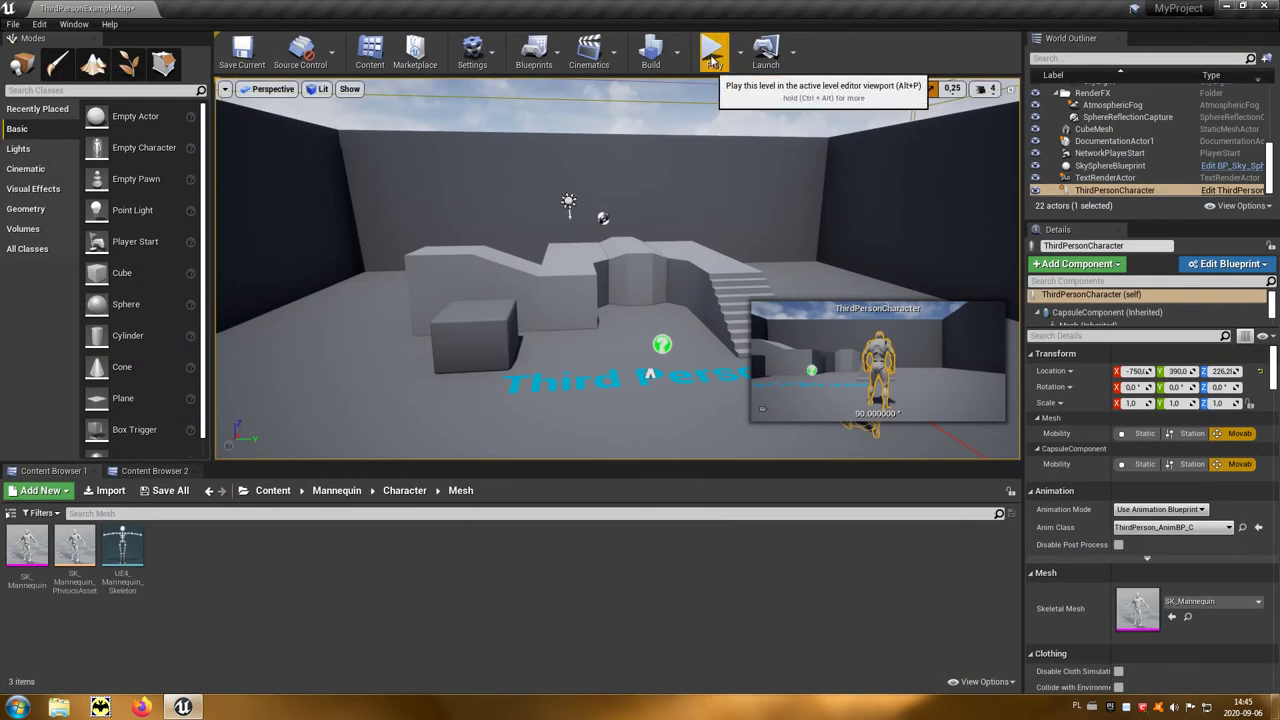
{"action": "left_click", "coordinate": [713, 60]}
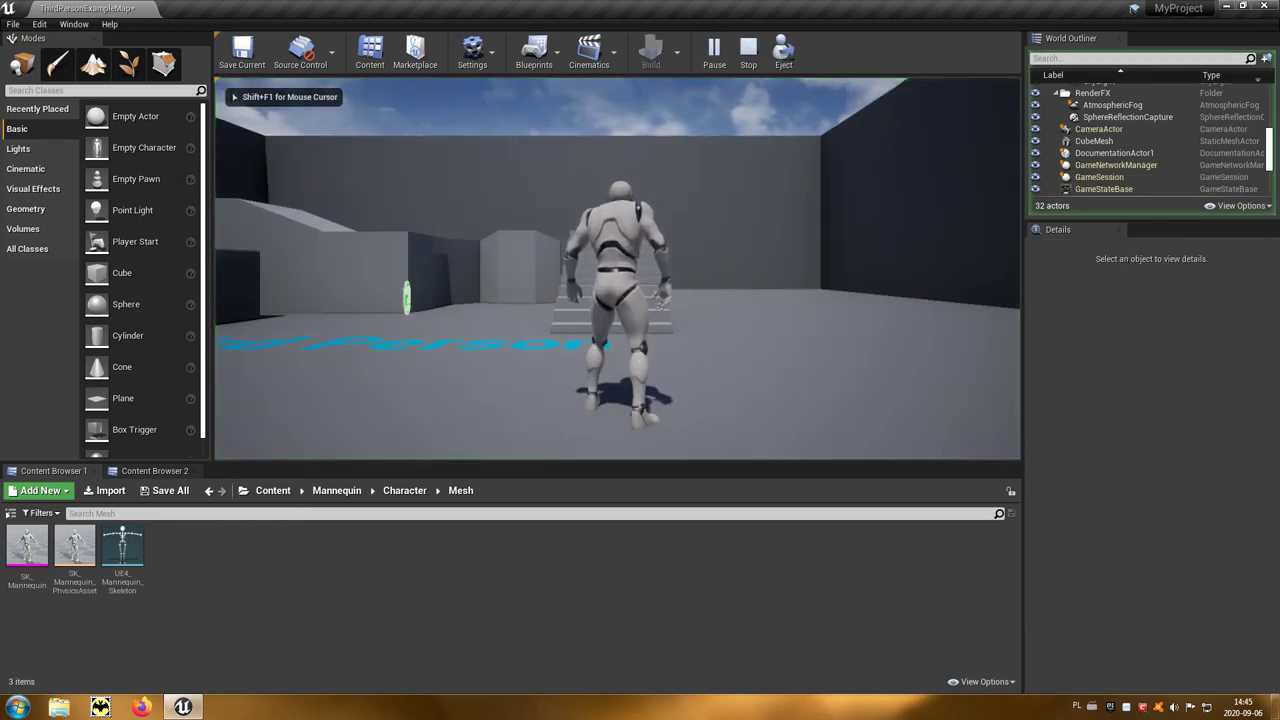
{"action": "key", "text": "d"}
{"action": "key", "text": "w"}
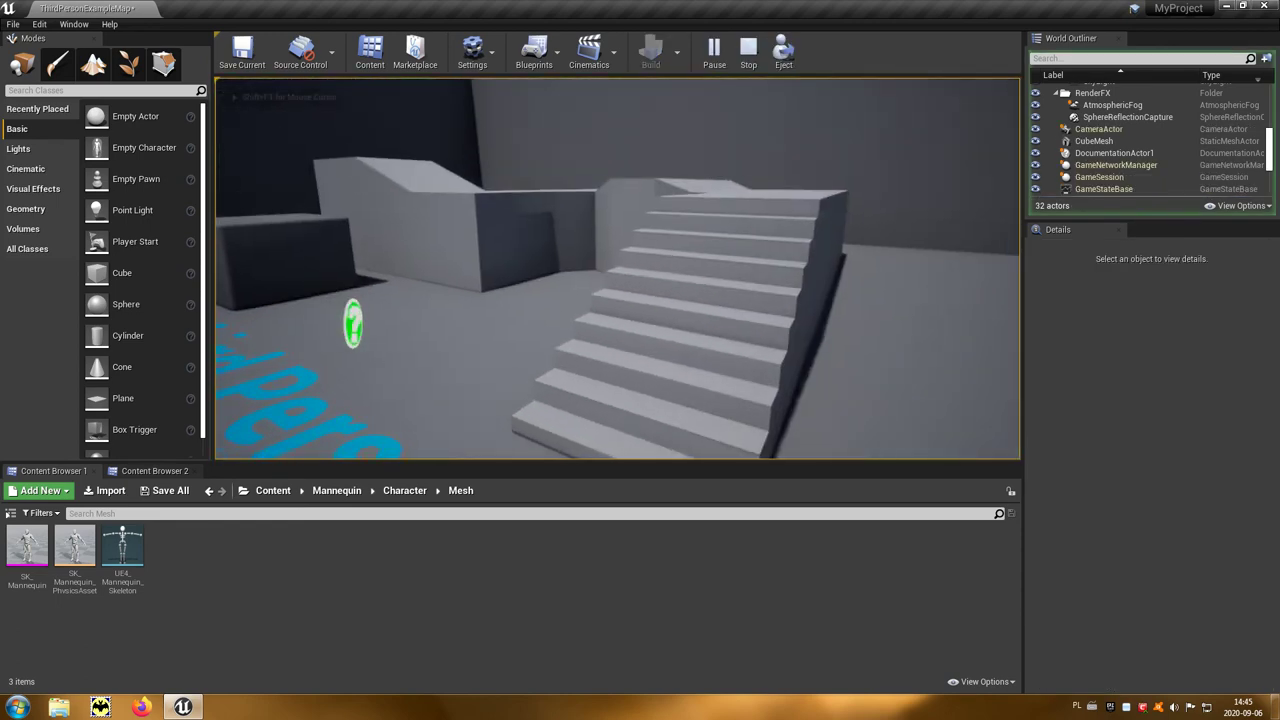
{"action": "key", "text": "Escape"}
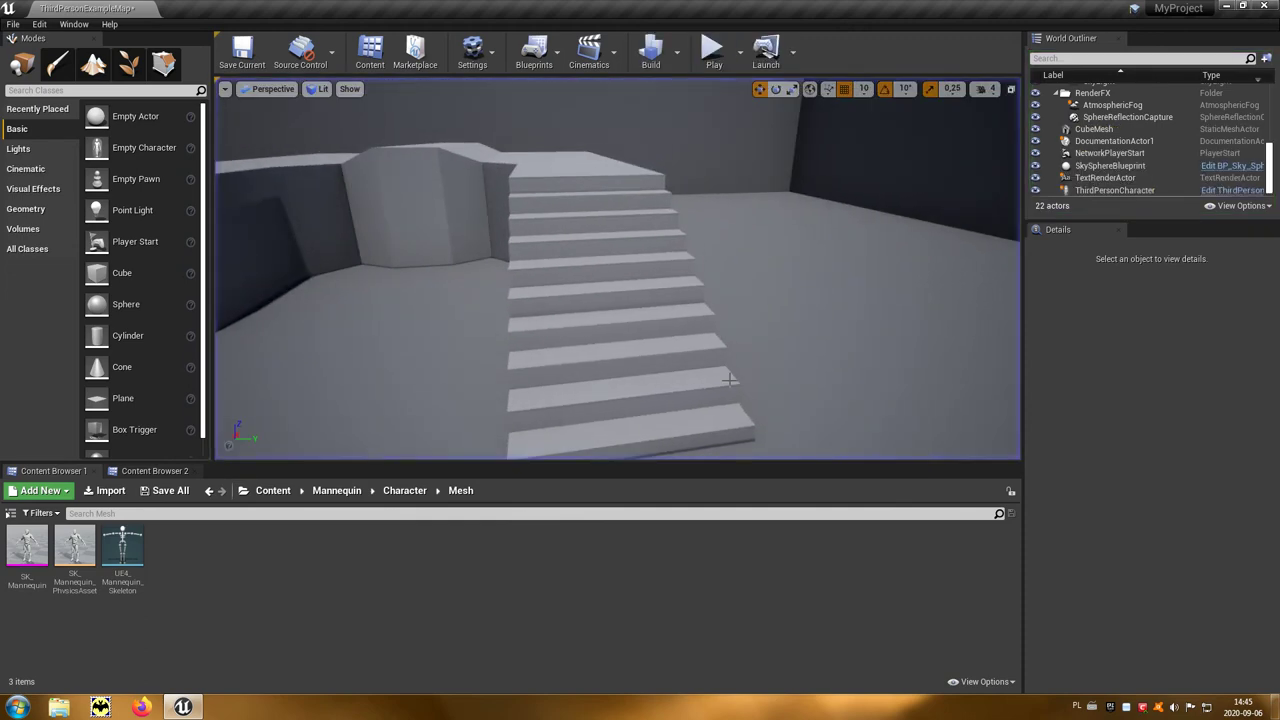
{"action": "right_click_drag", "start_coordinate": [730, 380], "coordinate": [730, 350]}
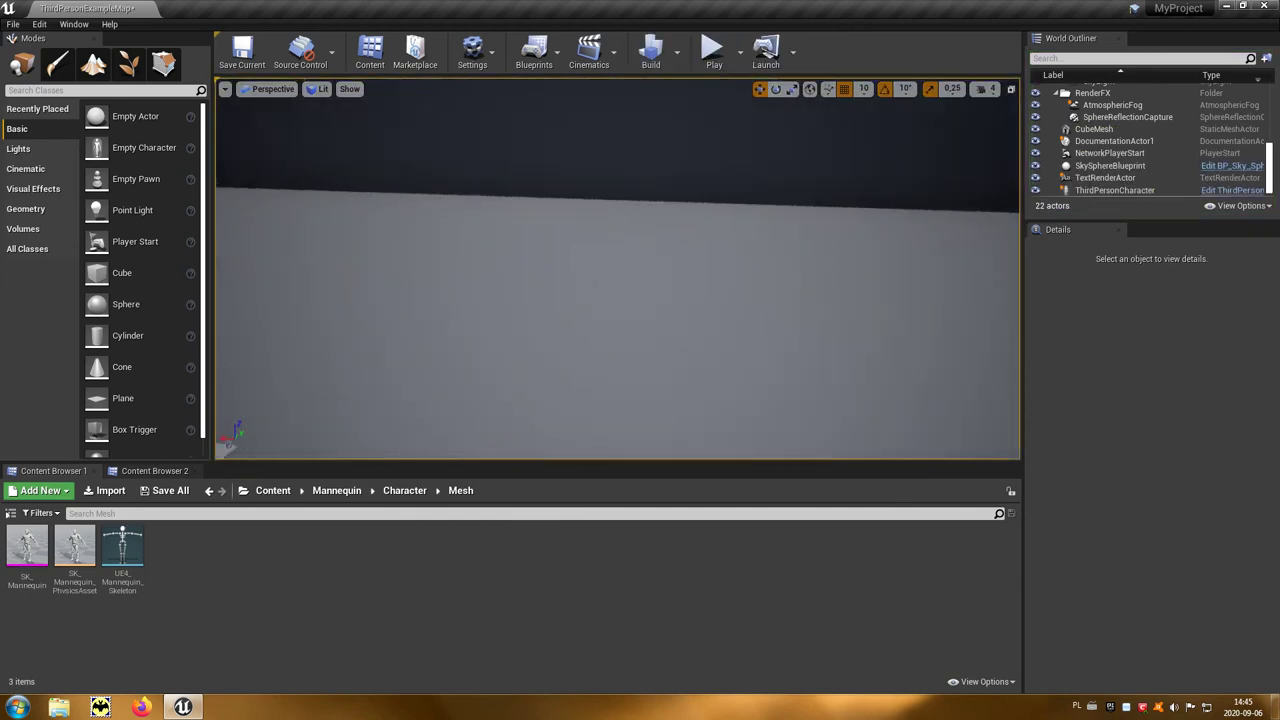
{"action": "left_click", "coordinate": [730, 350]}
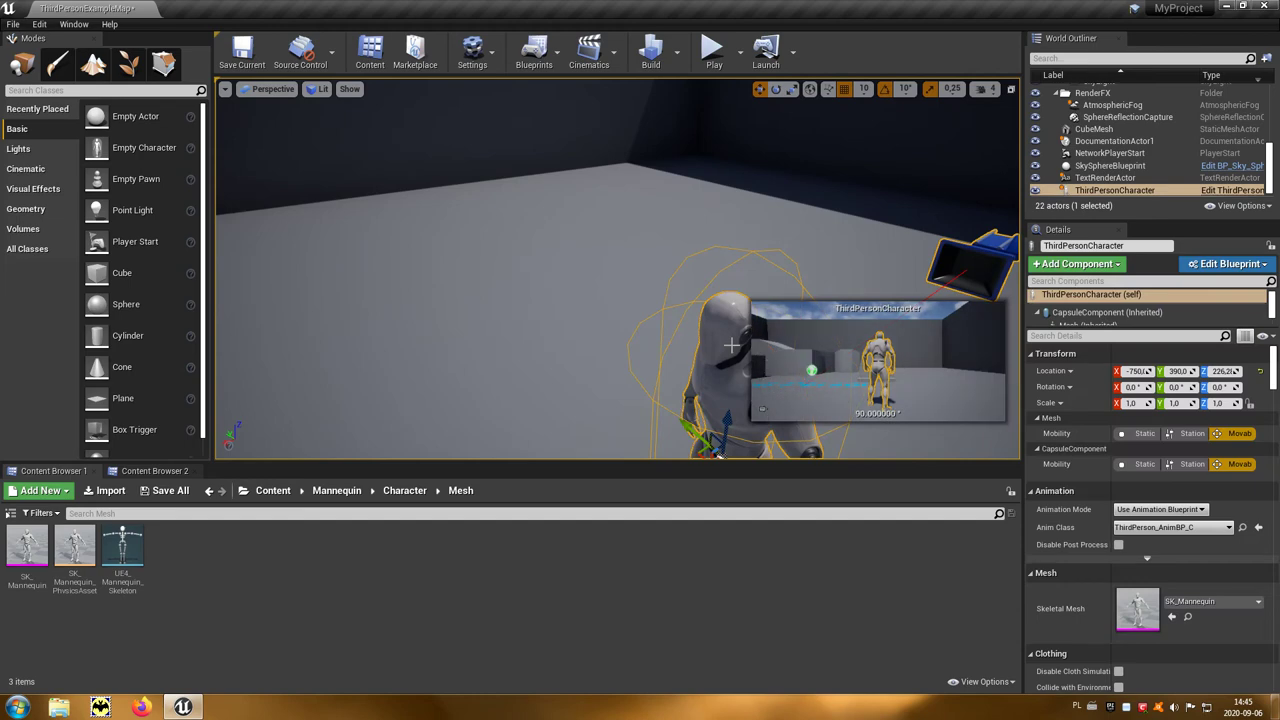
Reopen the ThirdPersonCharacter blueprint, select Mesh (Inherited), and scroll Details to its collision settings.
{"action": "left_click", "coordinate": [1230, 268]}
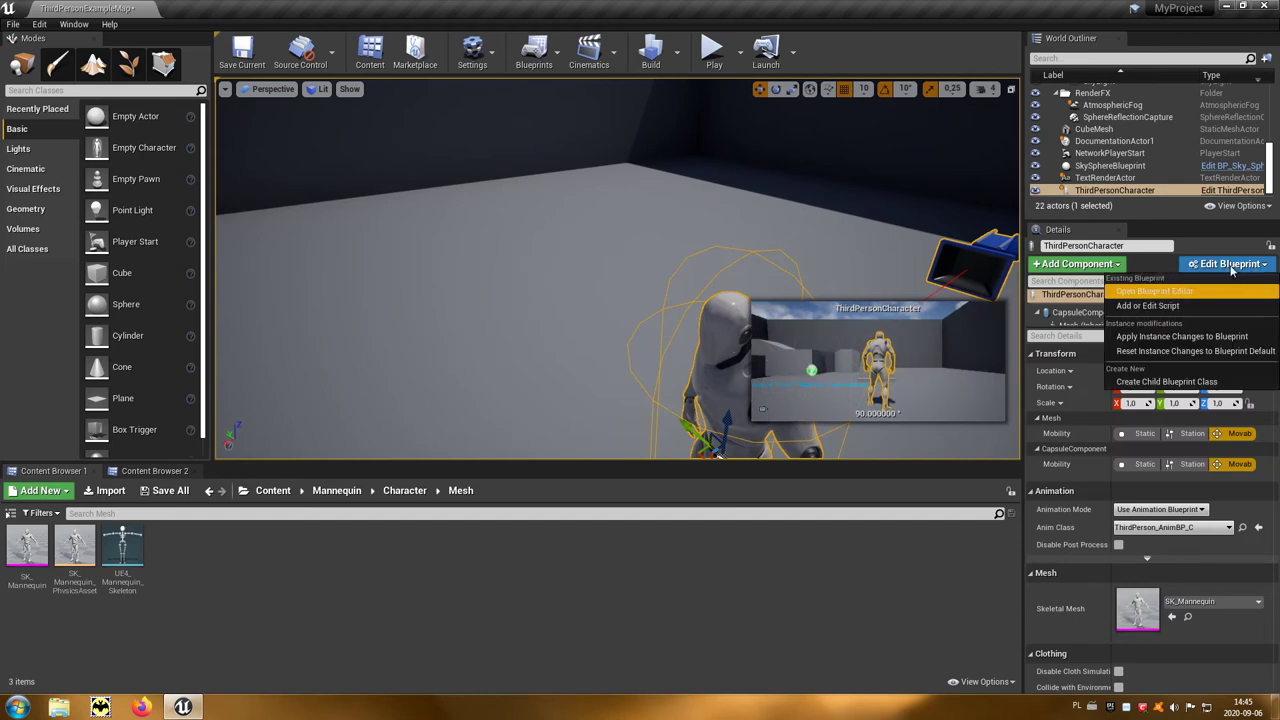
{"action": "left_click", "coordinate": [1188, 291]}
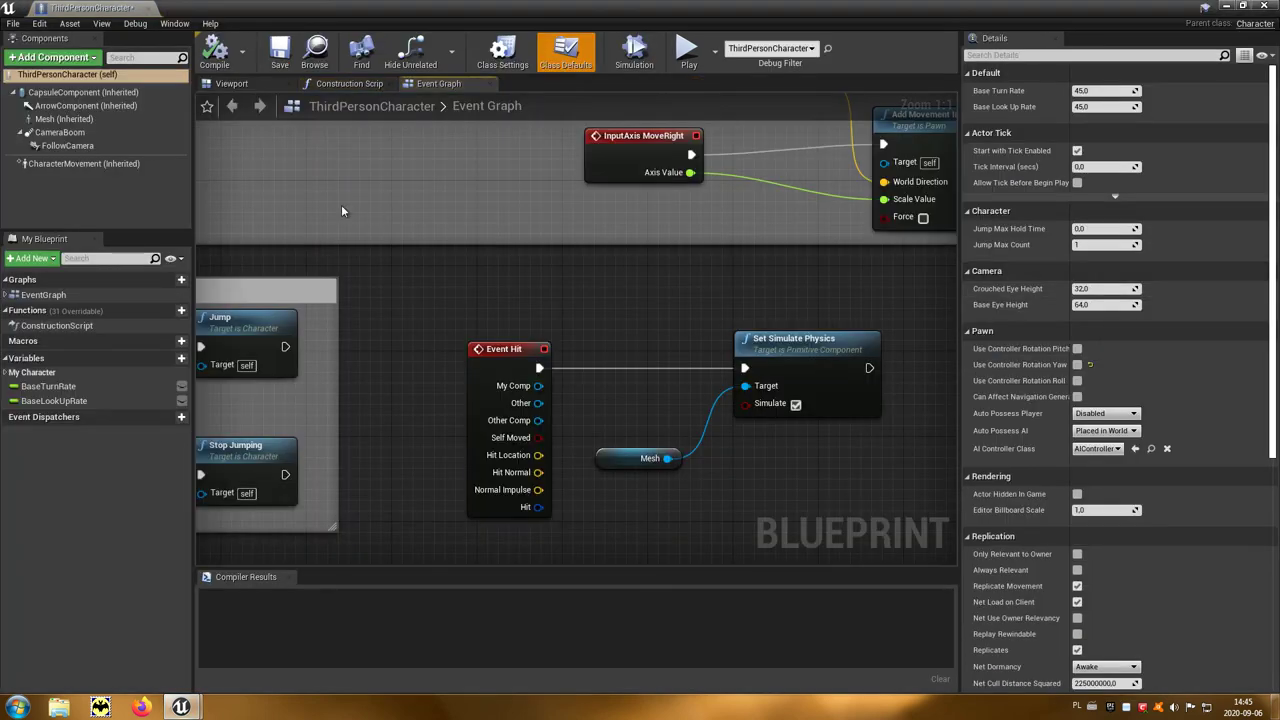
{"action": "left_click", "coordinate": [79, 124]}
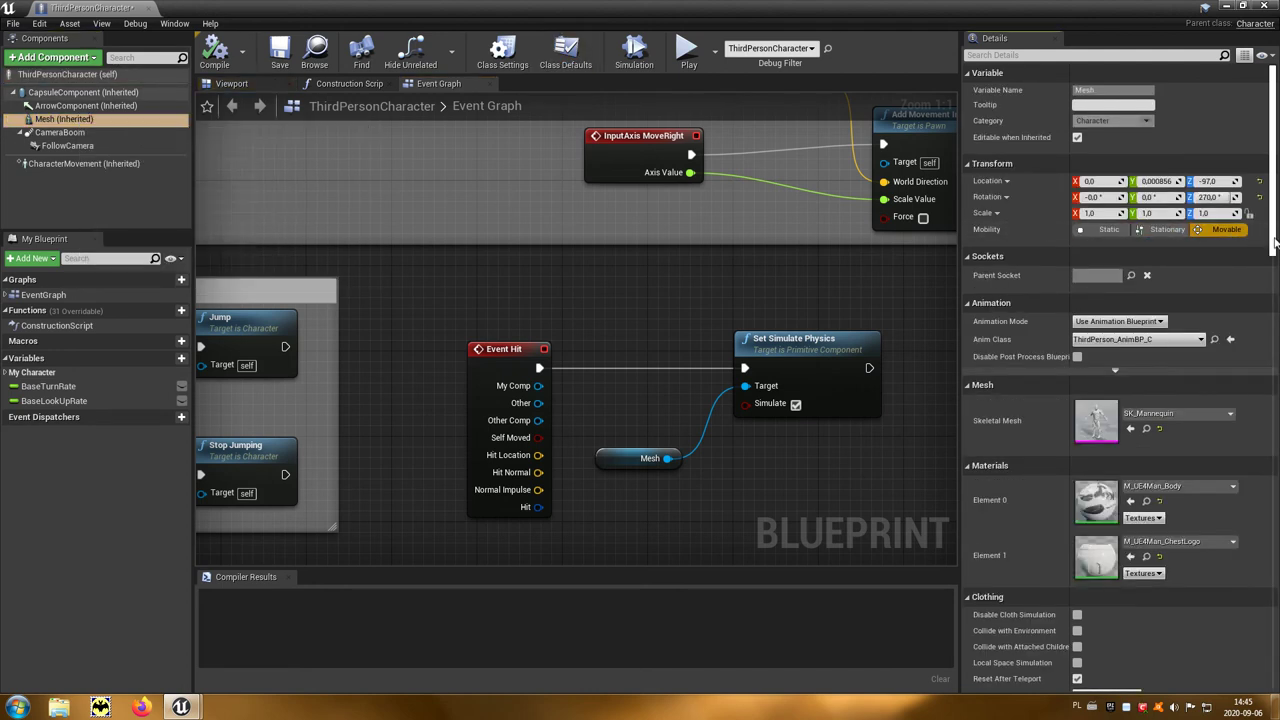
{"action": "scroll", "coordinate": [1275, 245], "scroll_direction": "down", "scroll_amount": 5}
{"action": "scroll", "coordinate": [1275, 245], "scroll_direction": "down", "scroll_amount": 5}
{"action": "scroll", "coordinate": [1275, 245], "scroll_direction": "down", "scroll_amount": 5}
{"action": "scroll", "coordinate": [1275, 245], "scroll_direction": "down", "scroll_amount": 5}
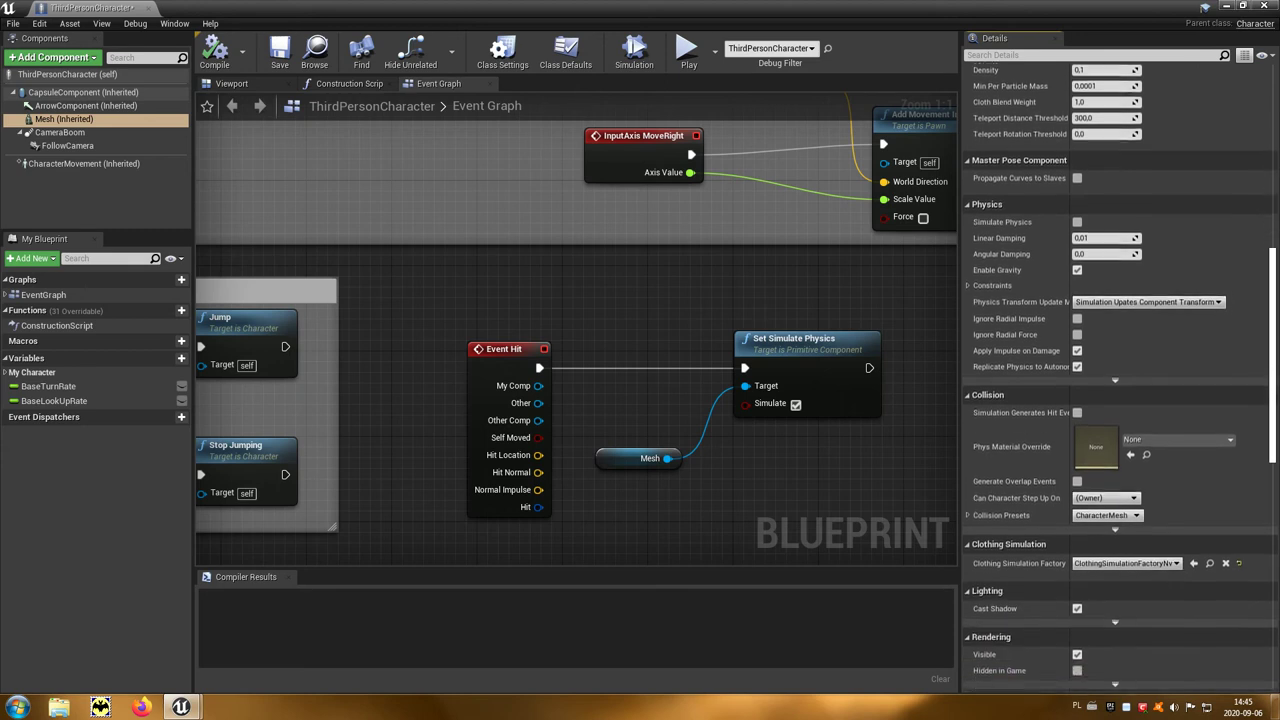
{"action": "scroll", "coordinate": [1168, 450], "scroll_direction": "down", "scroll_amount": 2}
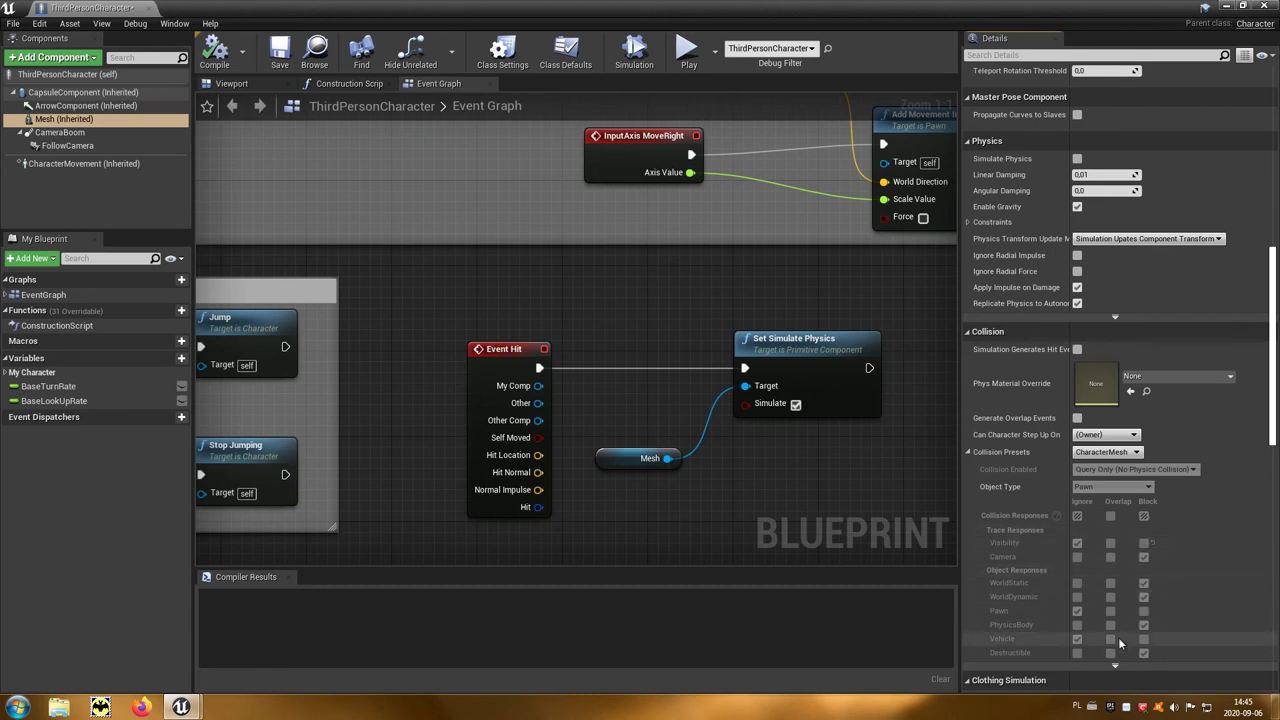
Set the Mesh's Collision Presets to Ragdoll and close the blueprint editor.
{"action": "left_click", "coordinate": [1135, 453]}
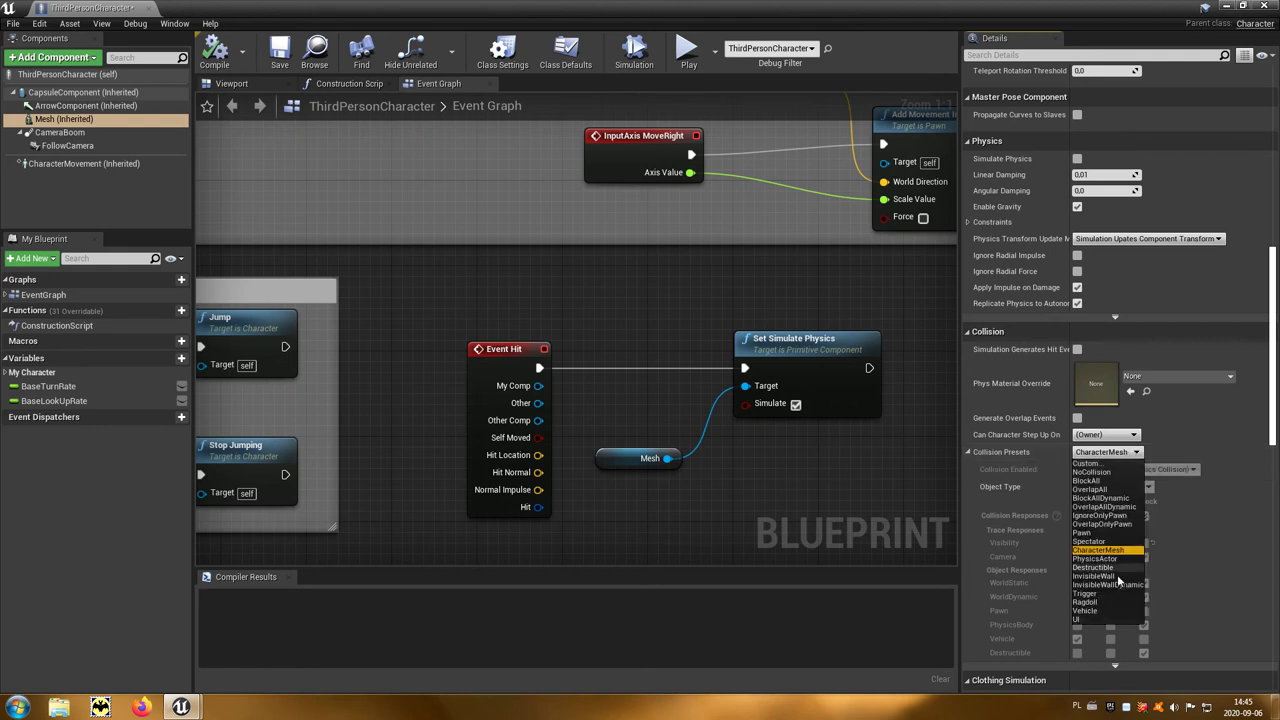
{"action": "left_click", "coordinate": [1086, 601]}
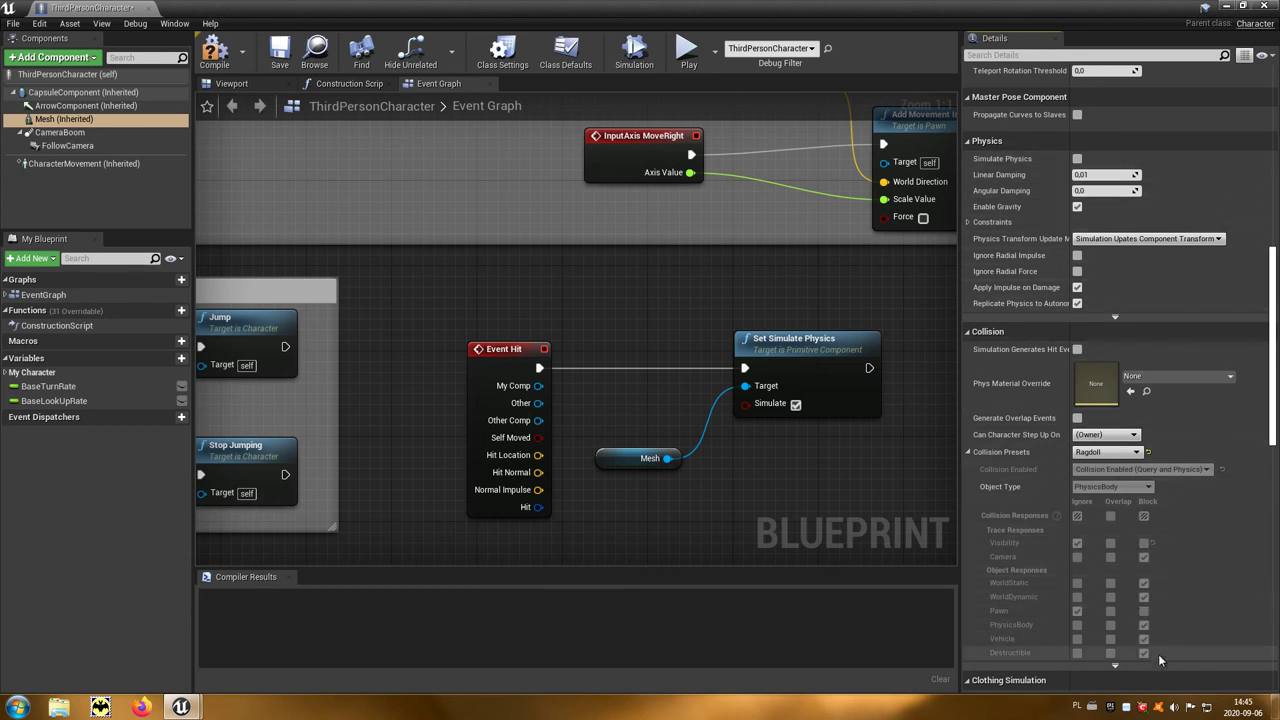
{"action": "left_click", "coordinate": [1265, 8]}
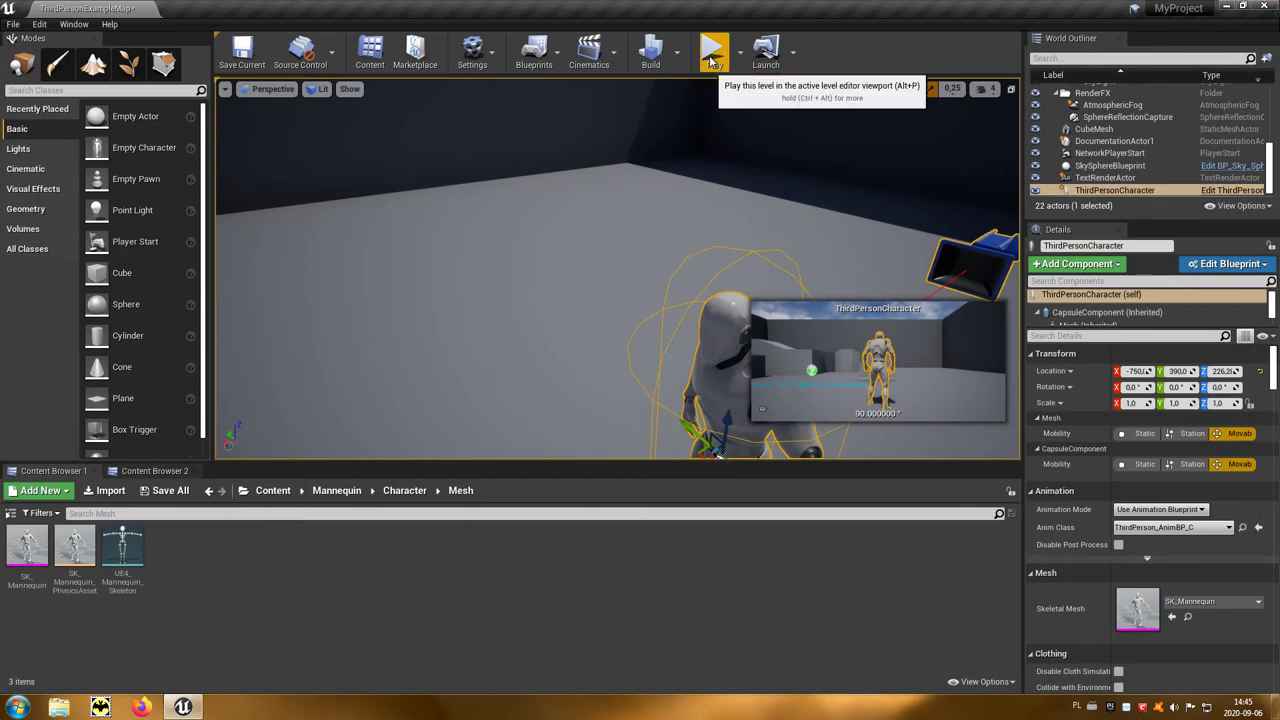
{"action": "left_click", "coordinate": [712, 61]}
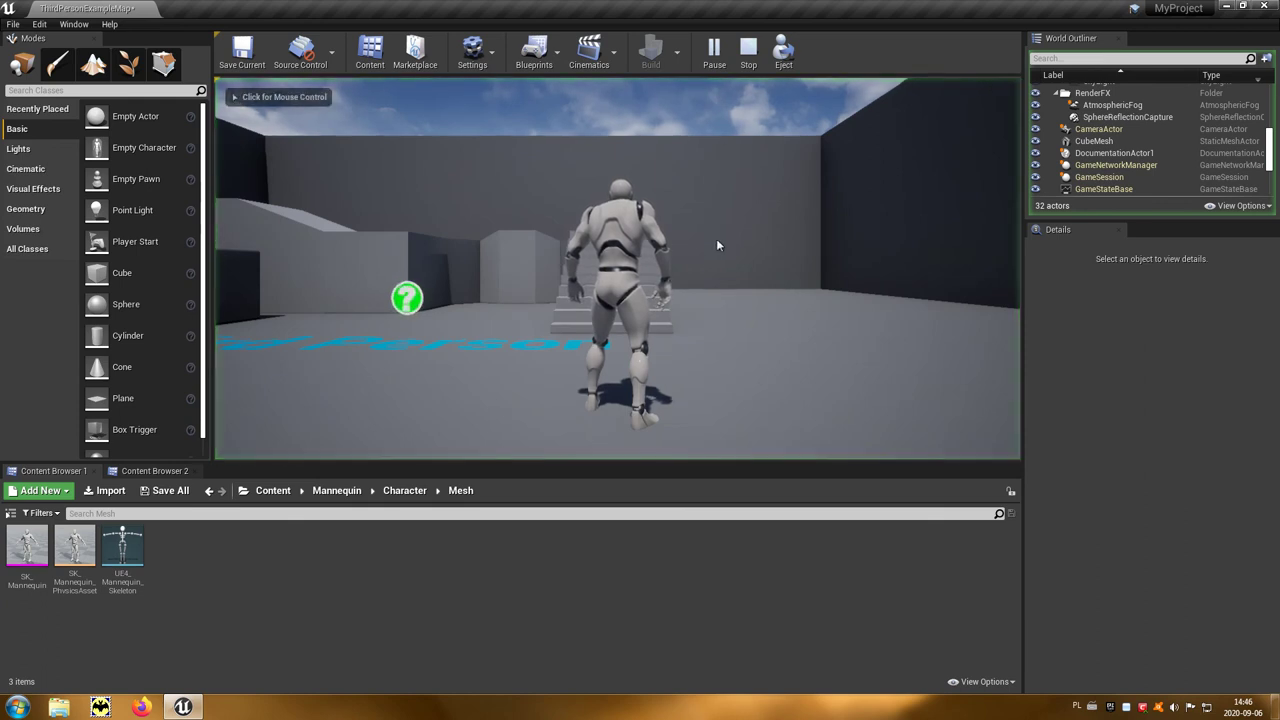
{"action": "key", "text": "w"}
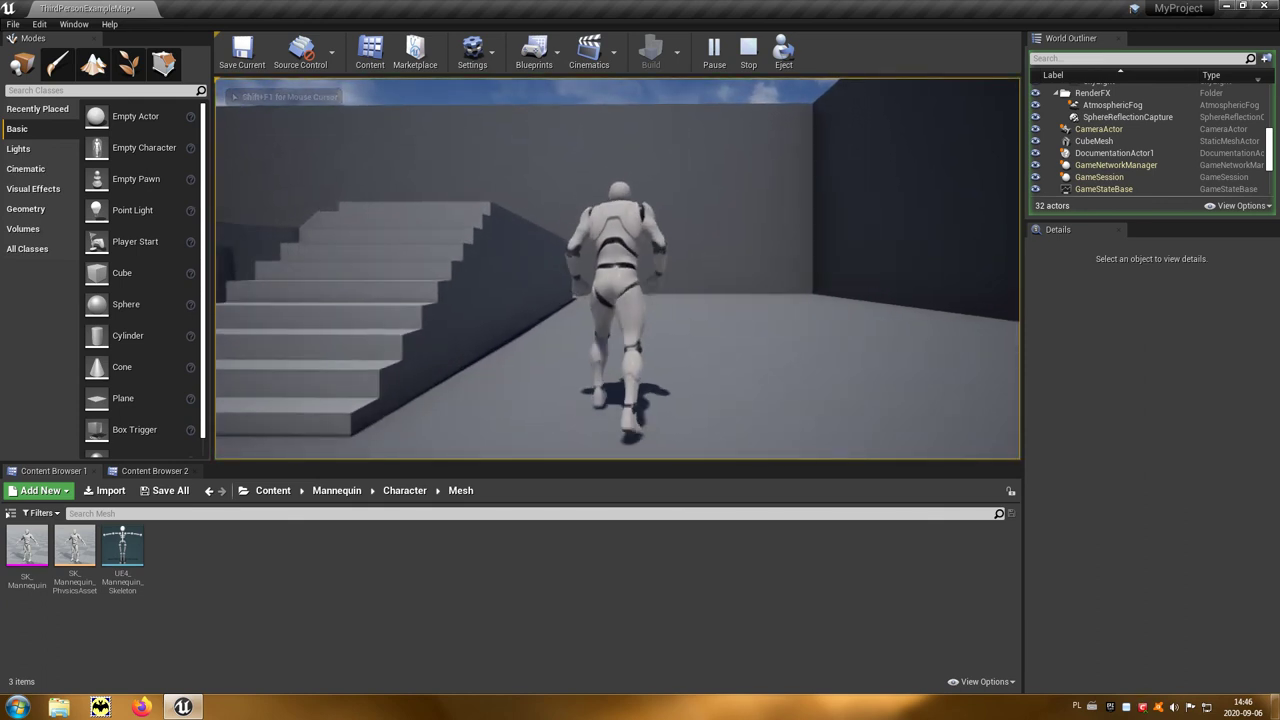
{"action": "key", "text": "a"}
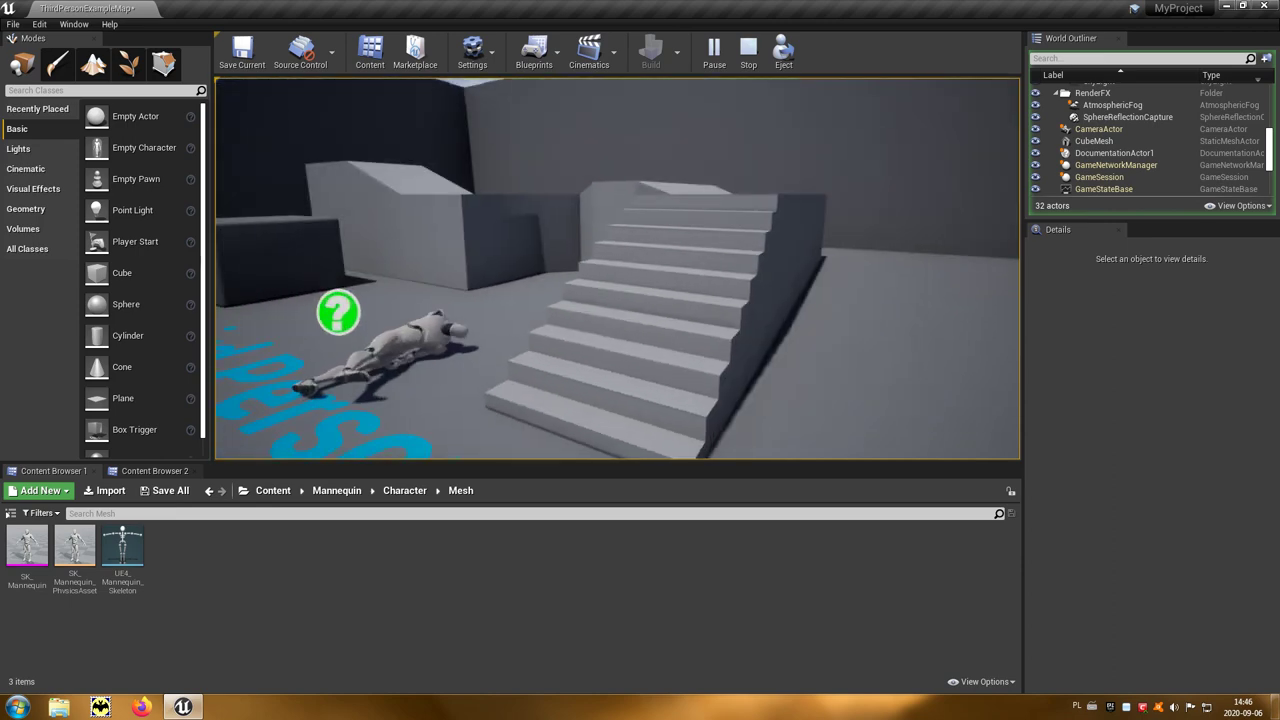
{"action": "key", "text": "Escape"}
{"action": "left_click", "coordinate": [714, 52]}
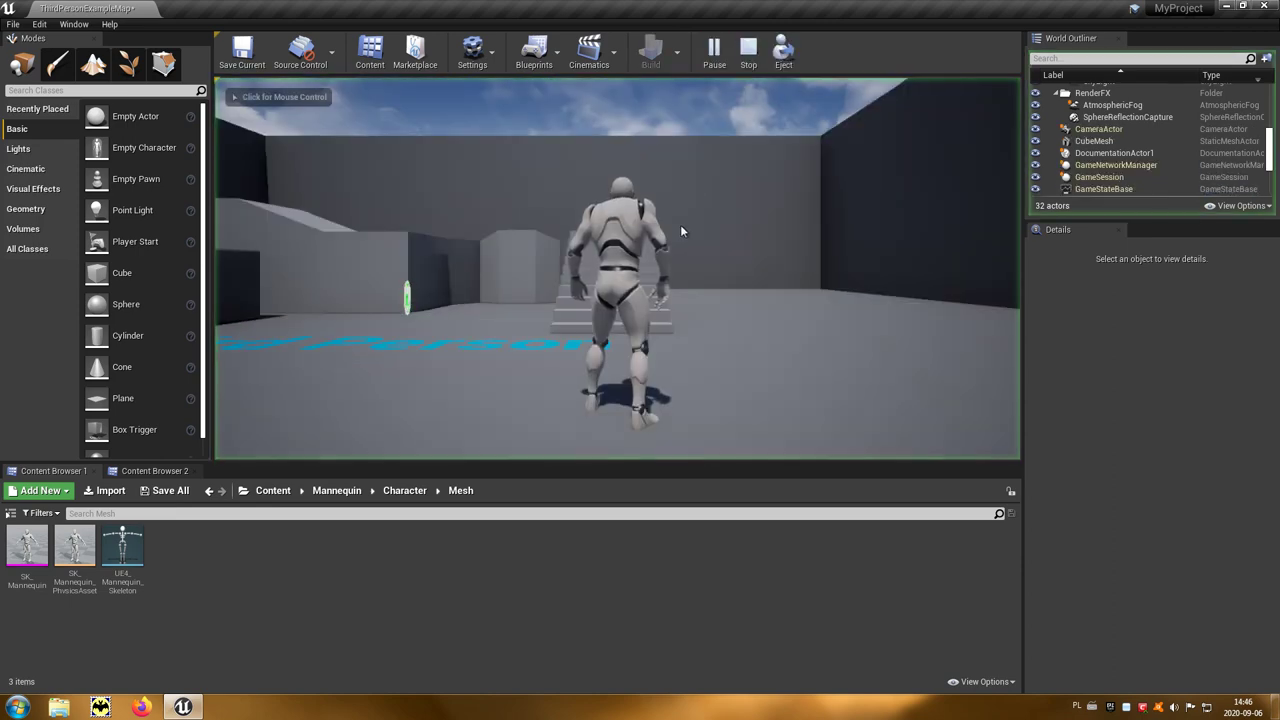
{"action": "key", "text": "w"}
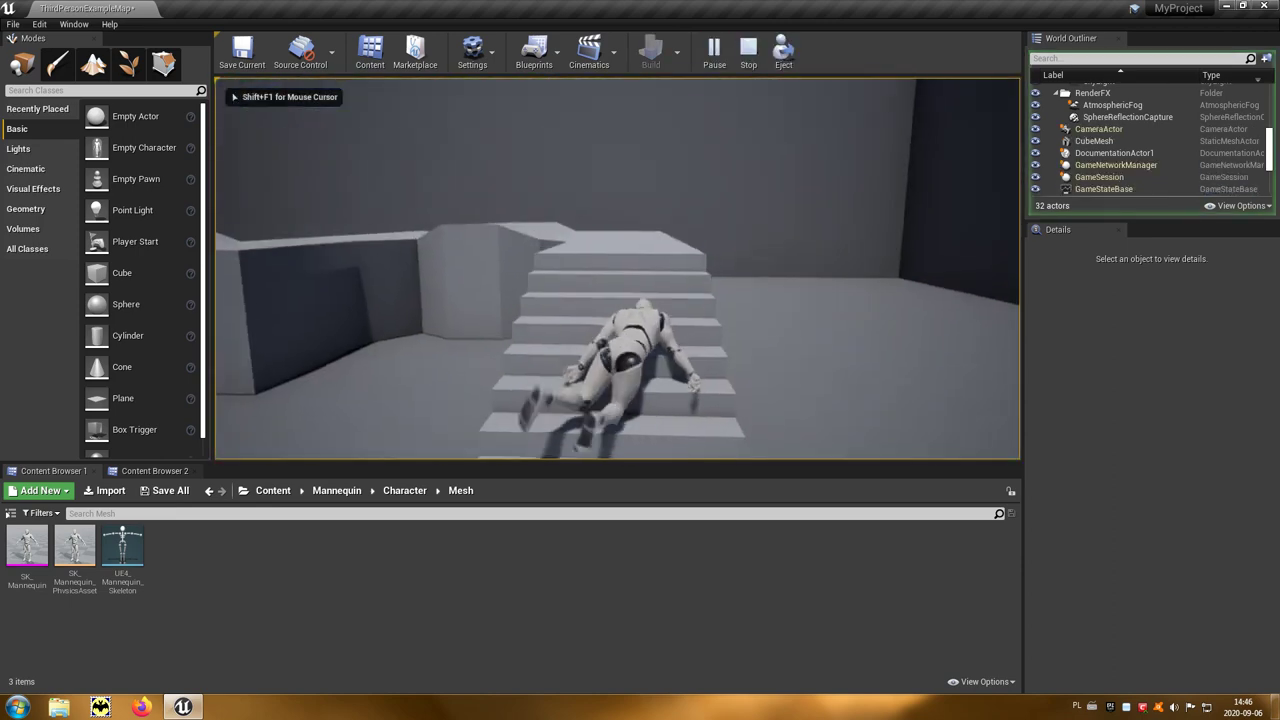
{"action": "key", "text": "shift+F1"}
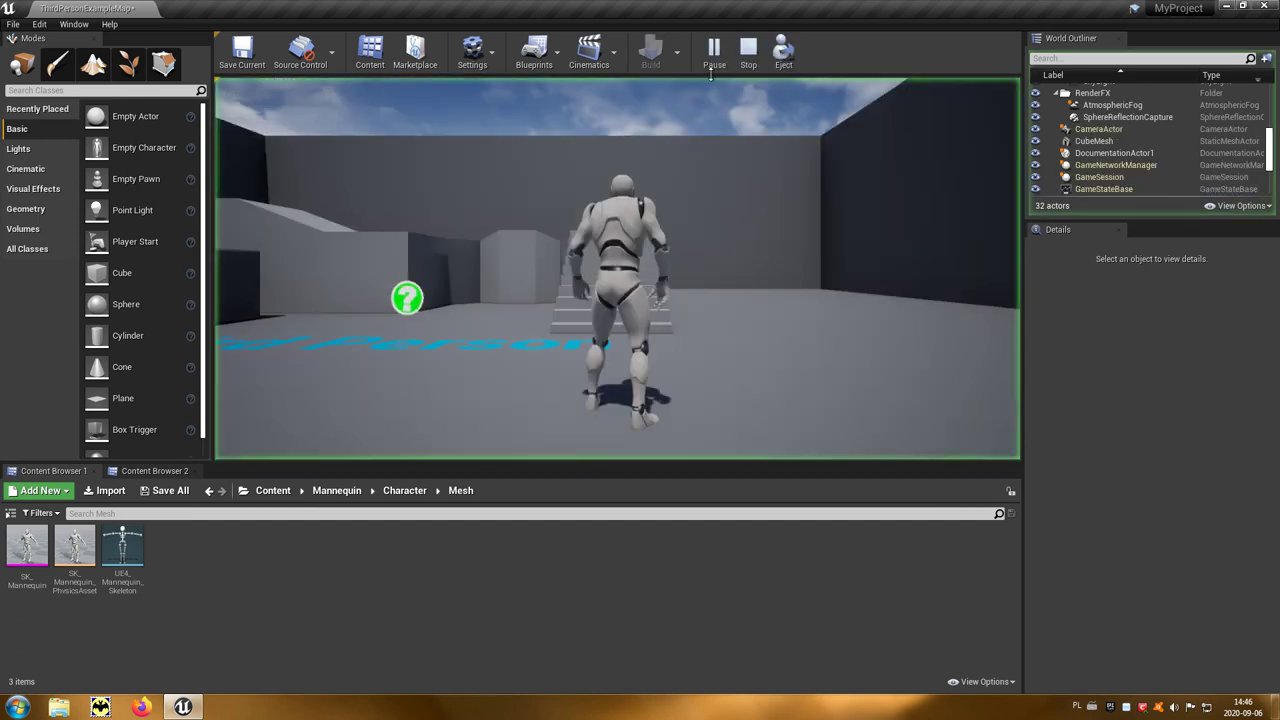
{"action": "left_click", "coordinate": [680, 183]}
{"action": "key", "text": "w"}
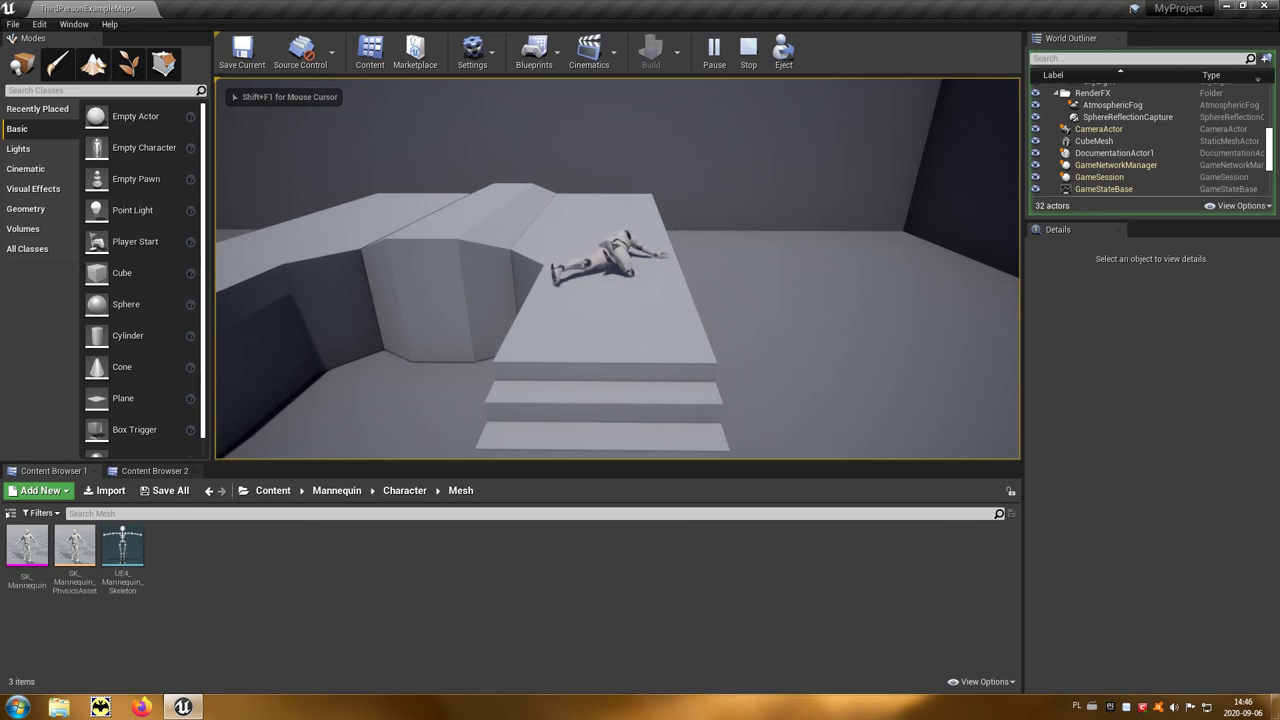
{"action": "key", "text": "Escape"}
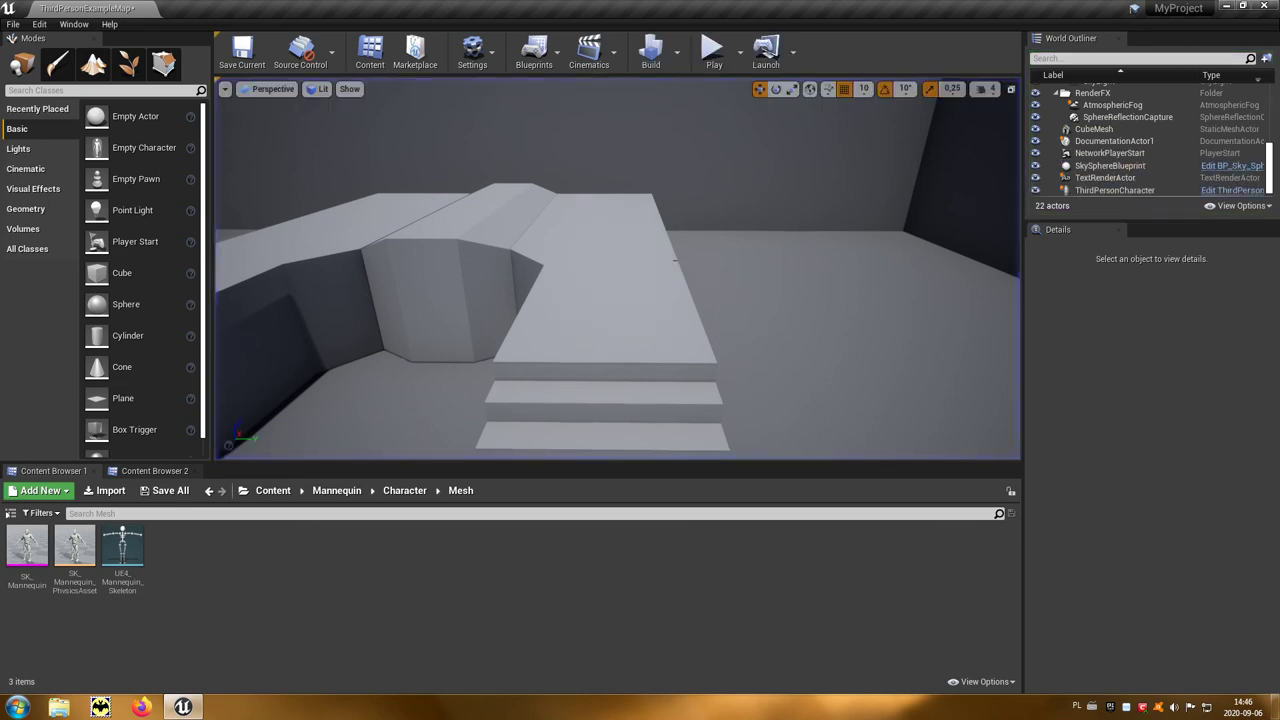